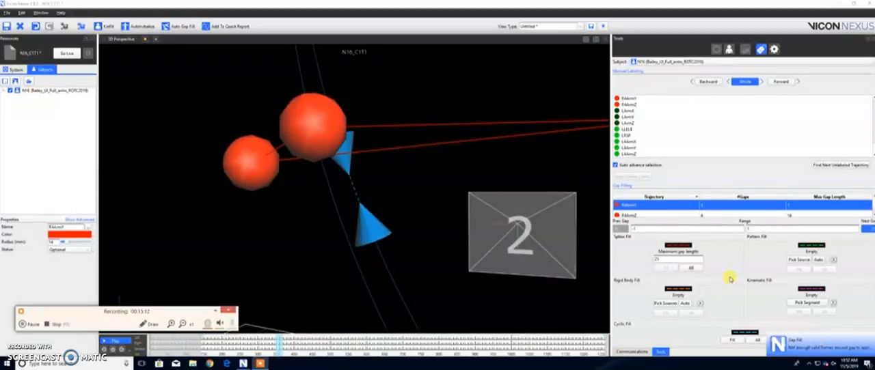
Step: Pattern-fill the gaps in the RAArmY trajectory using RAArmZ as the source marker
left_click(796, 260)
scroll(363, 183, "down", 10)
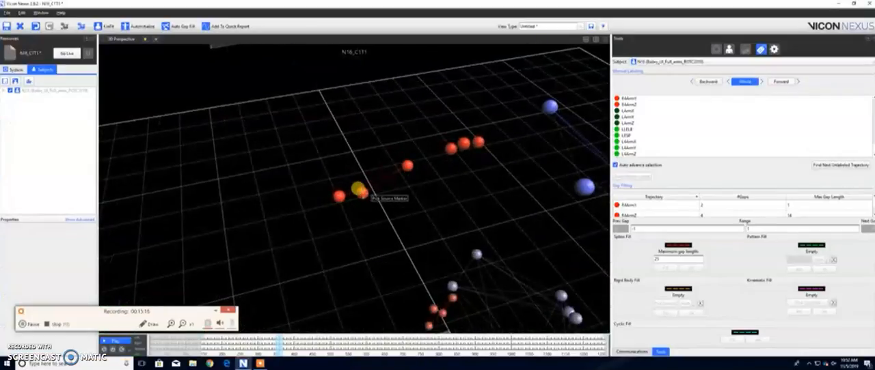
left_click(361, 194)
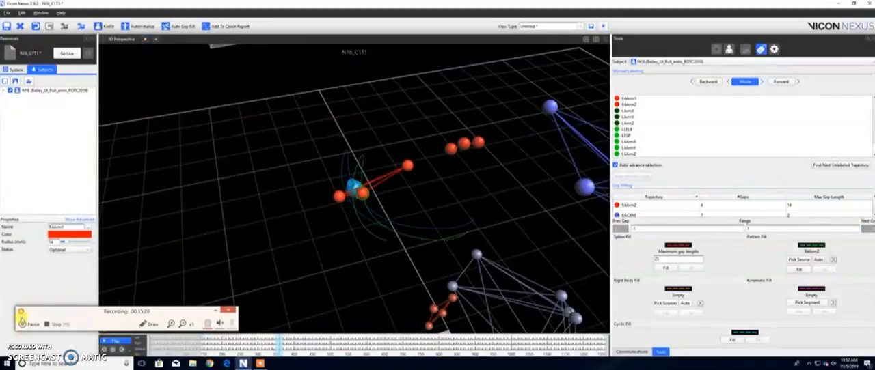
left_click(30, 324)
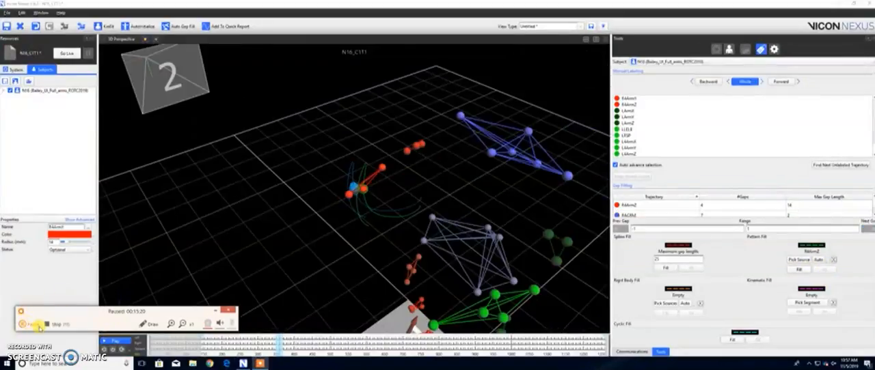
left_click(34, 325)
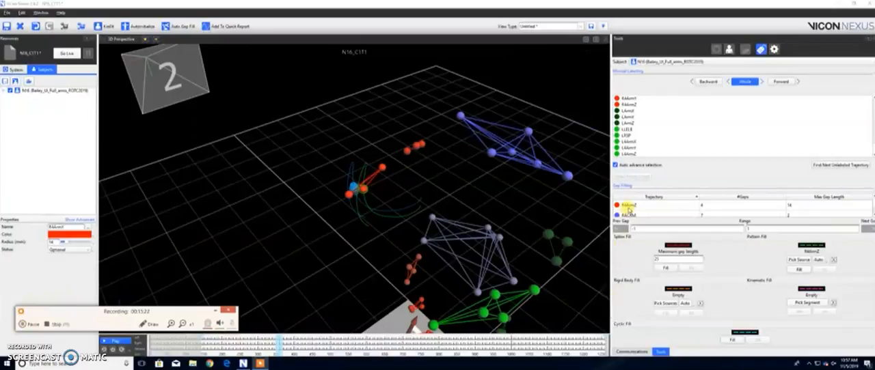
Step: Pattern-fill all gaps in the RAArmZ trajectory using RAArmY as the source marker
left_click(630, 207)
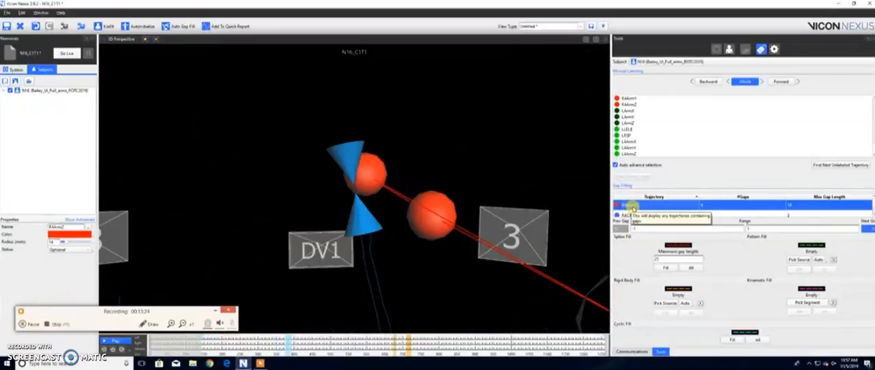
left_click(798, 260)
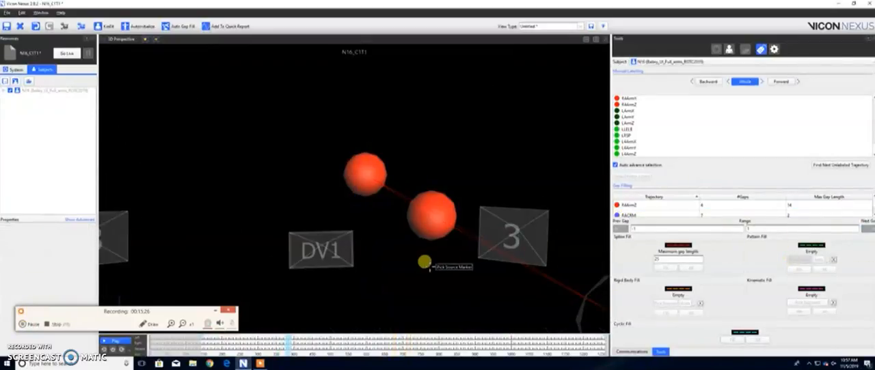
left_click(425, 202)
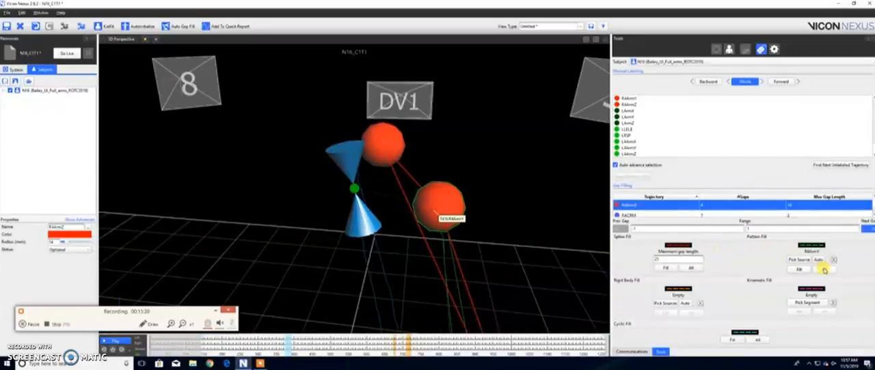
left_click(824, 270)
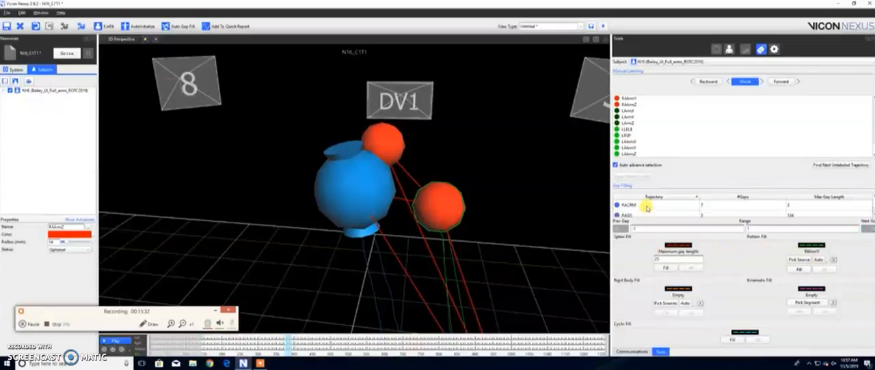
Step: Fill all gaps in the RACRM trajectory with a spline fill followed by a pattern fill sourced from STRNM
left_click(648, 206)
right_click_drag(481, 192, 481, 204)
left_click_drag(392, 175, 570, 173)
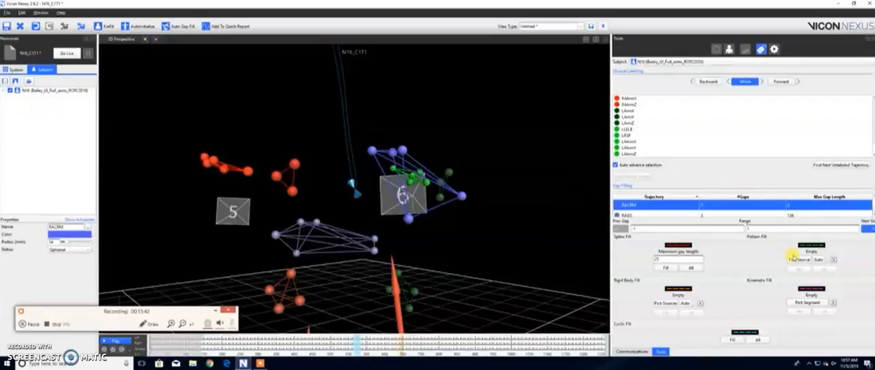
left_click(691, 268)
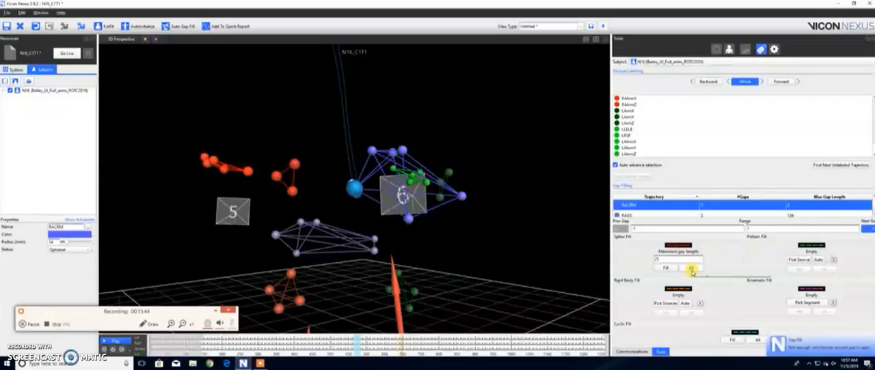
left_click(799, 260)
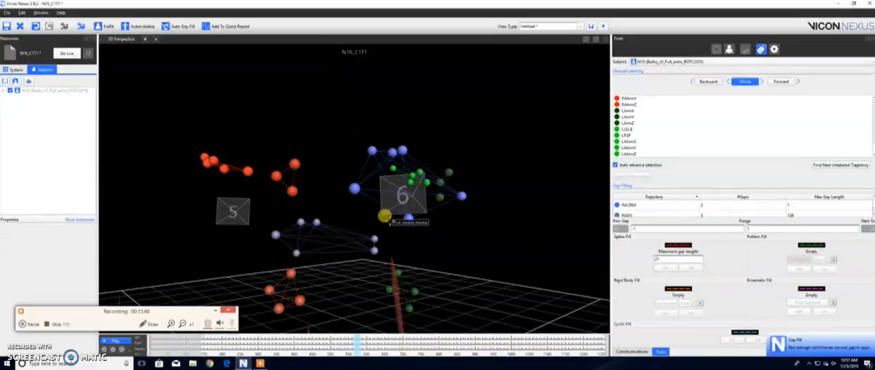
left_click(408, 218)
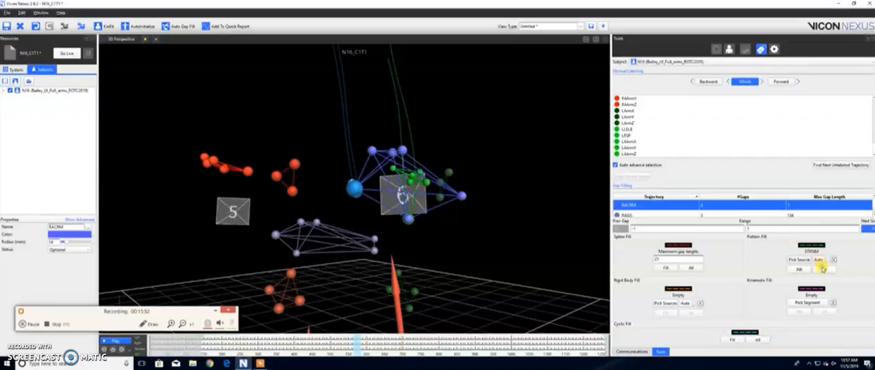
left_click(822, 269)
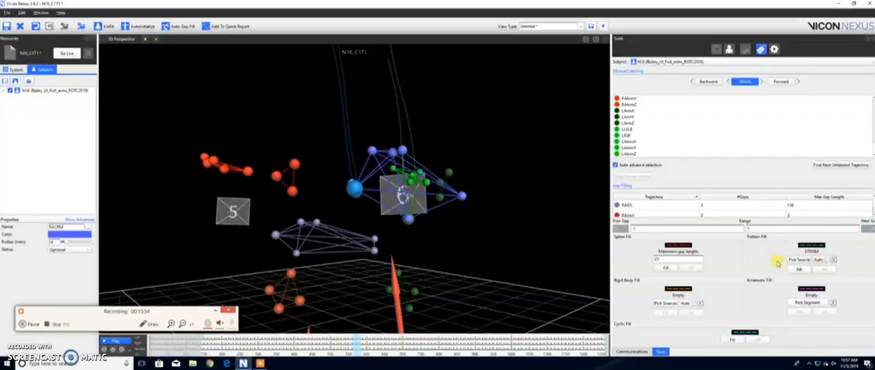
Step: Pattern-fill all gaps in the RASIS trajectory using the neighbouring pelvis marker RILCT as the source
mouse_move(404, 244)
left_mouse_down()
mouse_move(437, 228)
mouse_move(413, 244)
left_mouse_up()
left_click(624, 206)
right_click_drag(406, 236, 406, 242)
mouse_move(368, 244)
left_mouse_down()
mouse_move(323, 272)
mouse_move(237, 272)
mouse_move(232, 251)
left_mouse_up()
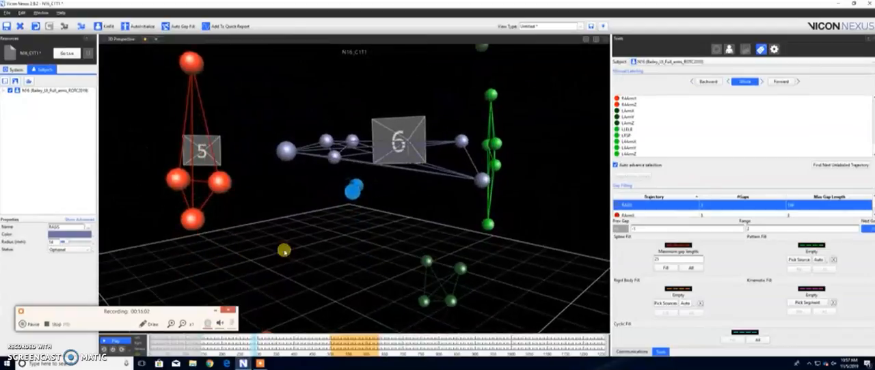
left_click(792, 260)
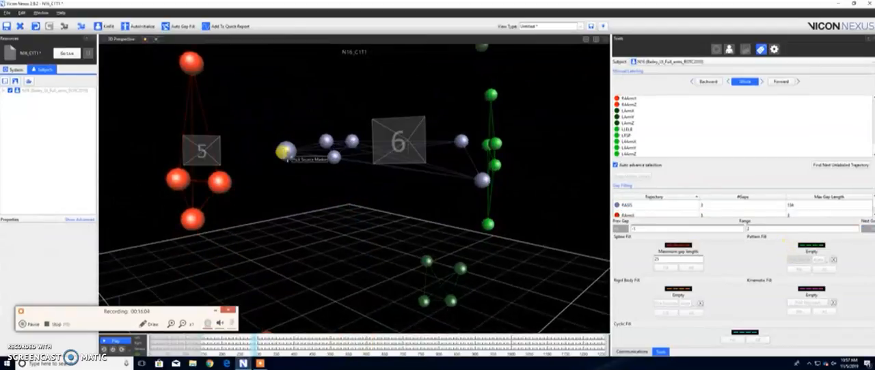
left_click(286, 151)
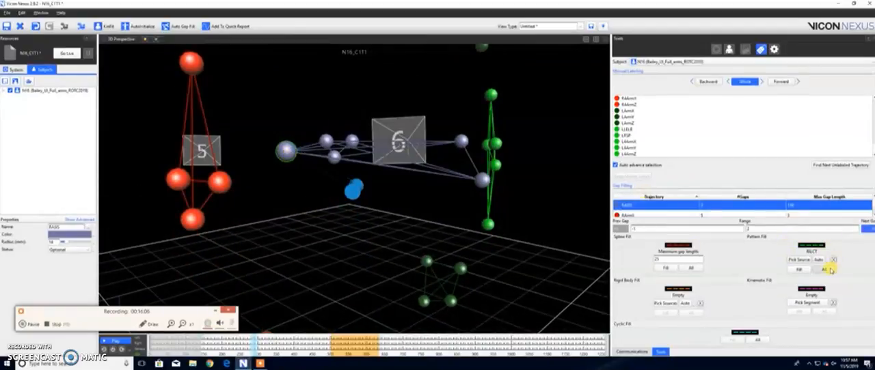
left_click(826, 270)
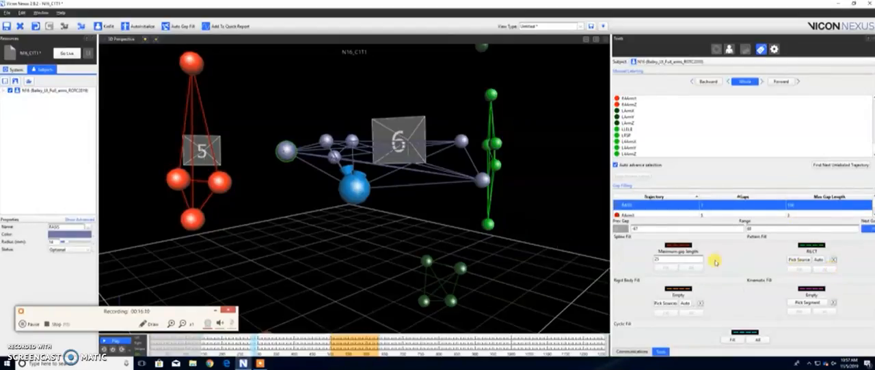
Step: Pattern-fill the remaining long gap in the RASIS trajectory using LASIS as the source marker
left_click_drag(423, 231, 363, 238)
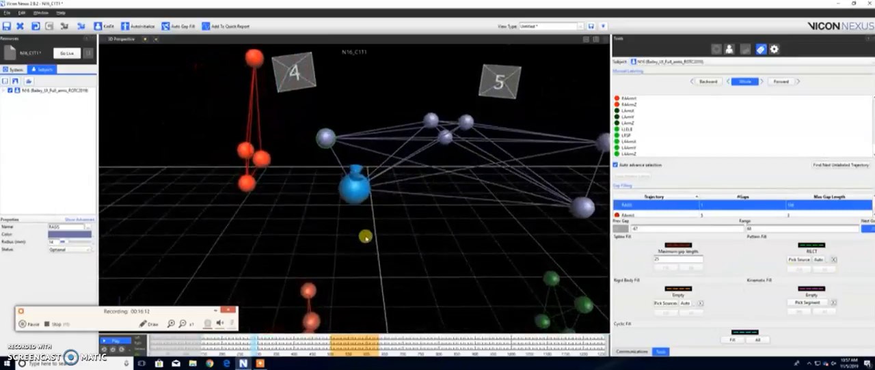
left_click_drag(453, 226, 415, 231)
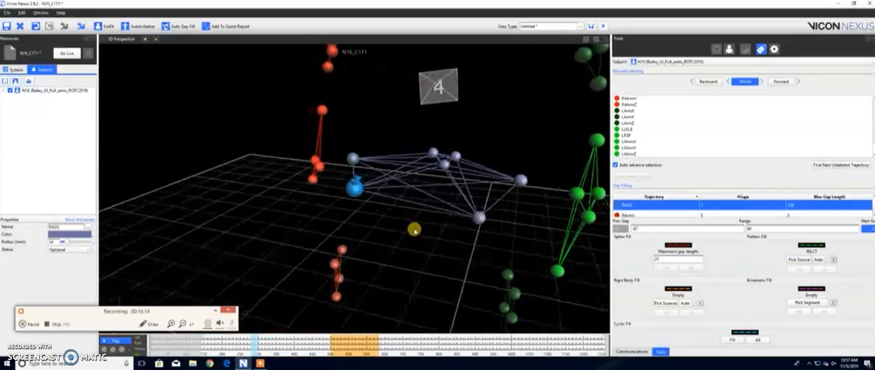
left_click(668, 205)
mouse_move(309, 204)
left_mouse_down()
mouse_move(318, 217)
mouse_move(338, 201)
left_mouse_up()
right_click_drag(393, 201, 388, 215)
mouse_move(368, 238)
left_mouse_down()
mouse_move(338, 228)
mouse_move(560, 211)
mouse_move(574, 242)
mouse_move(499, 242)
left_mouse_up()
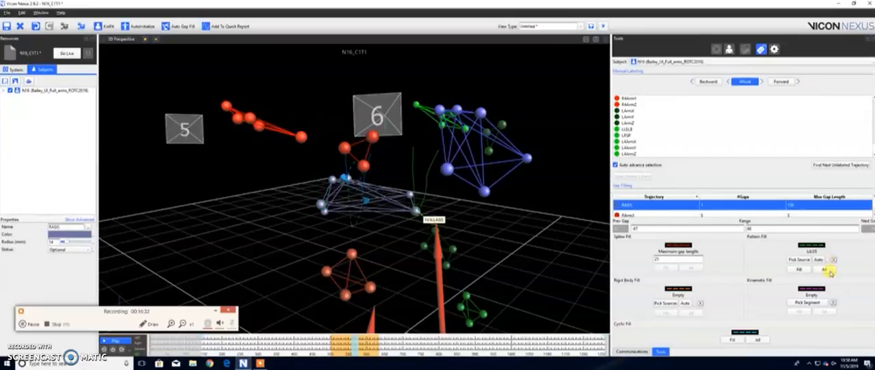
left_click(826, 270)
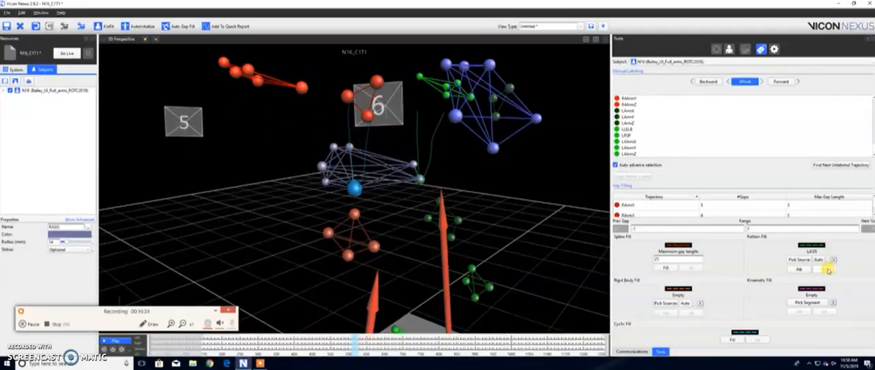
Step: Fill all gaps in the RArmX trajectory with a spline fill followed by a pattern fill sourced from RArmZ
left_click(660, 205)
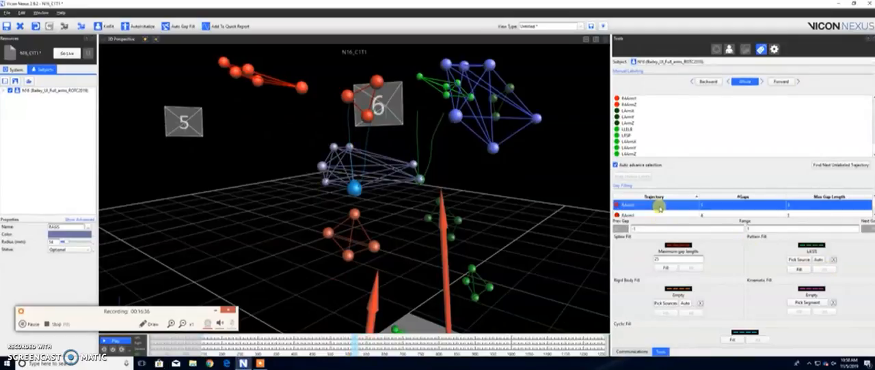
left_click(689, 269)
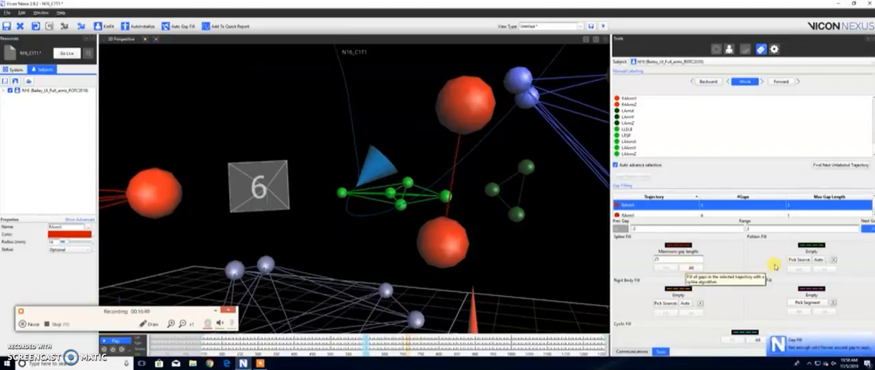
left_click(797, 260)
left_click(433, 248)
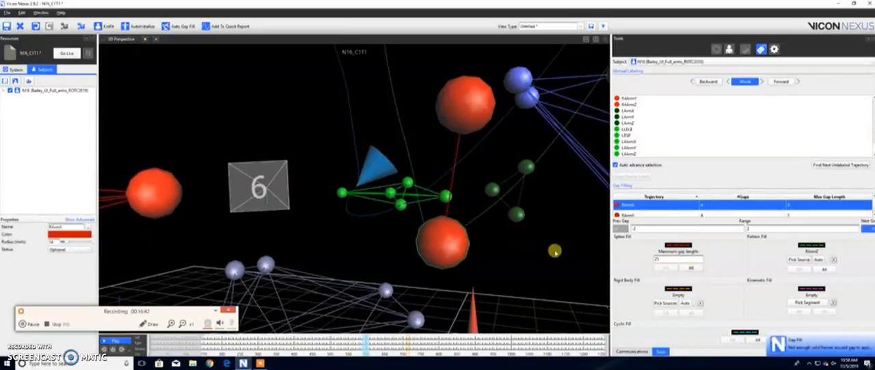
left_click(826, 269)
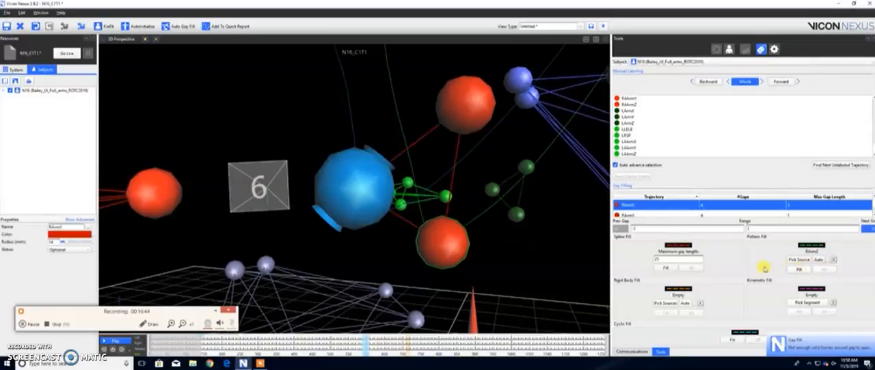
Step: Fill all gaps in the RArmY trajectory with a spline fill and a pattern fill sourced from the nearest red arm marker
left_click(647, 206)
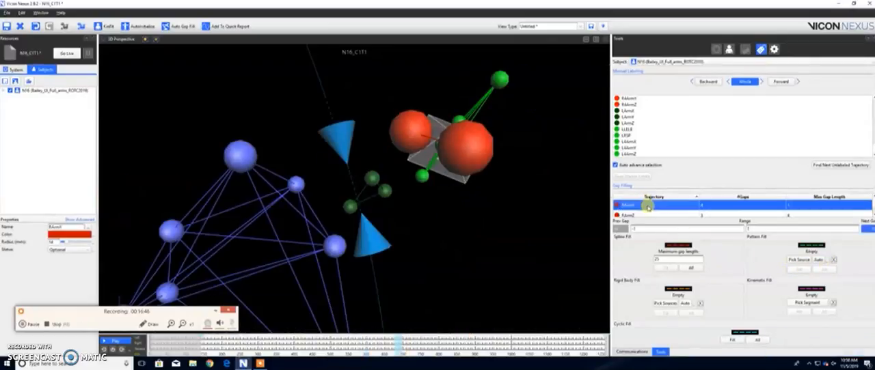
left_click(690, 270)
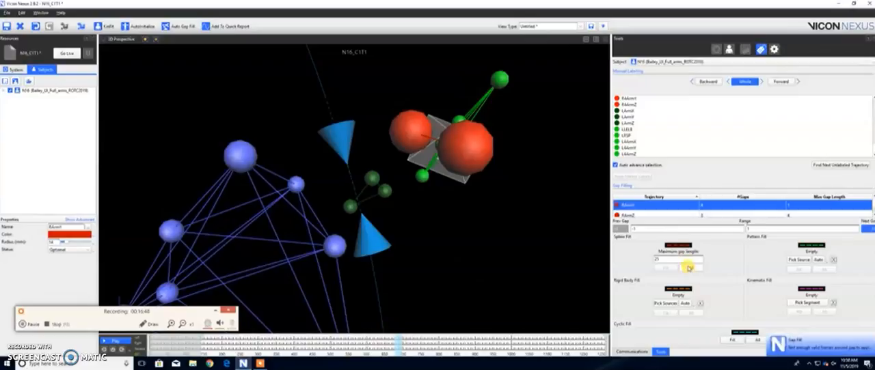
left_click(796, 260)
left_click(453, 145)
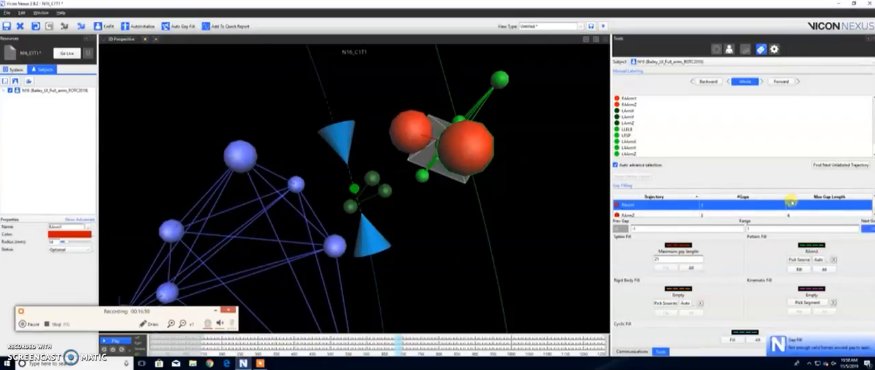
left_click(822, 268)
Step: Pattern-fill all gaps in the RArmZ trajectory using the nearest red arm marker as the source
left_click(646, 216)
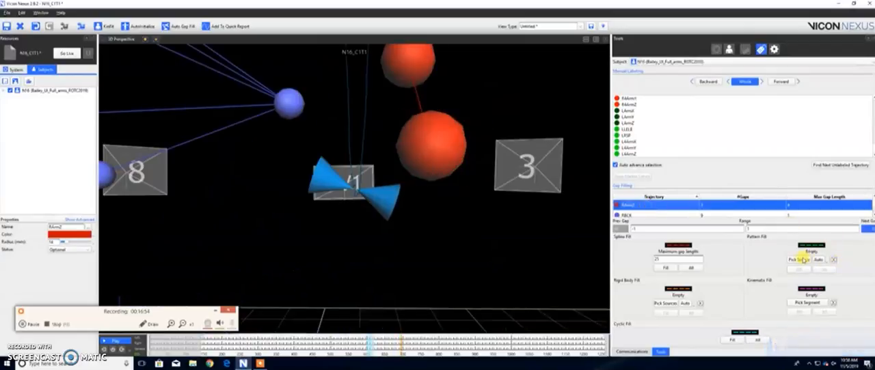
left_click(799, 259)
left_click(456, 137)
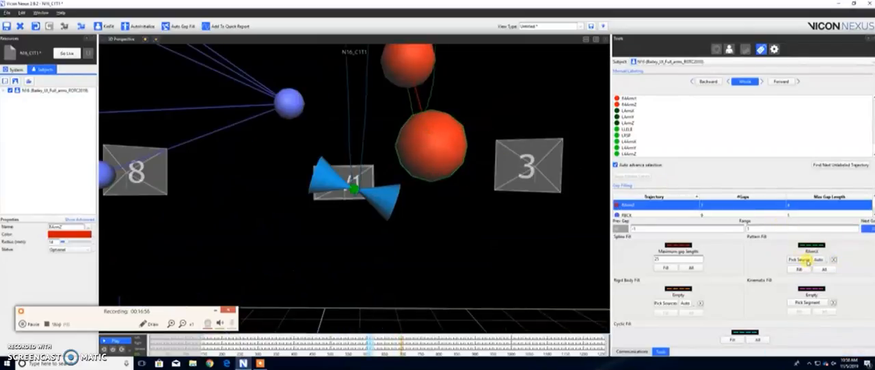
left_click(817, 269)
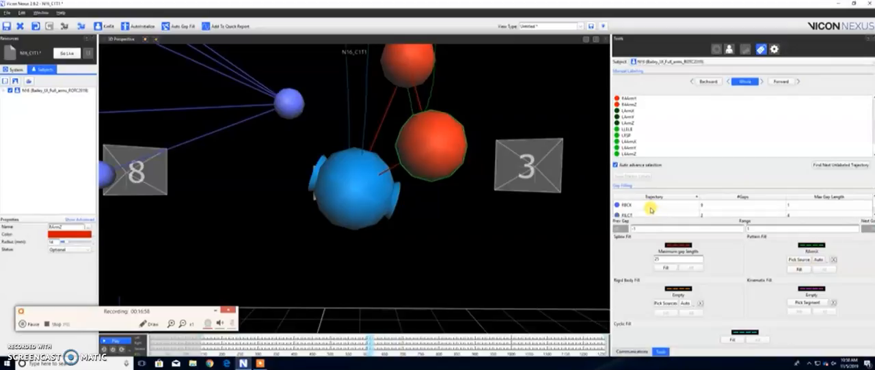
Step: Try a spline fill on all gaps in the RBCK trajectory, inspect the marker, and undo the fill
left_click(650, 206)
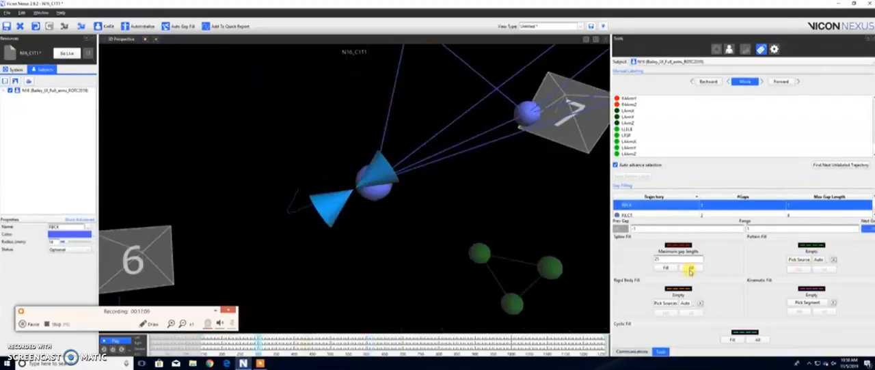
left_click(690, 268)
left_click(680, 203)
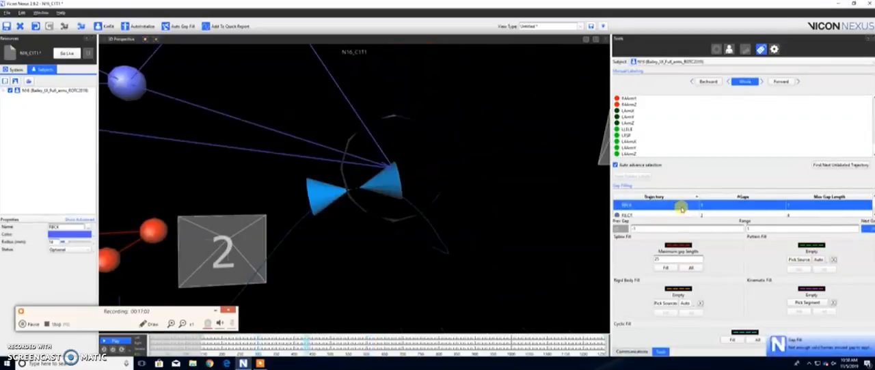
right_click_drag(434, 162, 434, 196)
left_click_drag(433, 196, 332, 203)
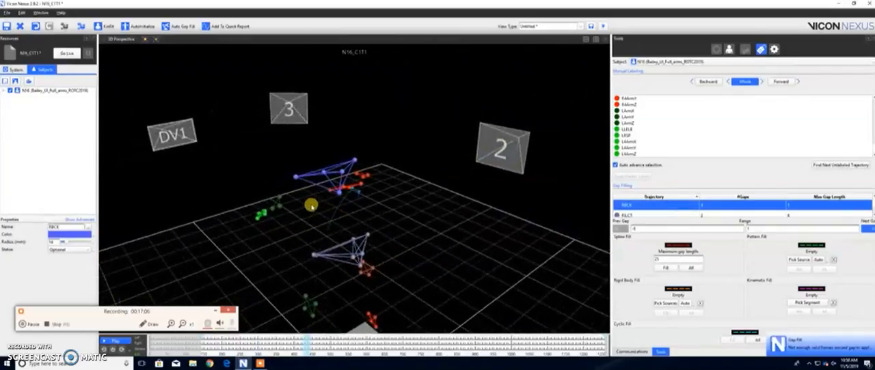
key("ctrl+z")
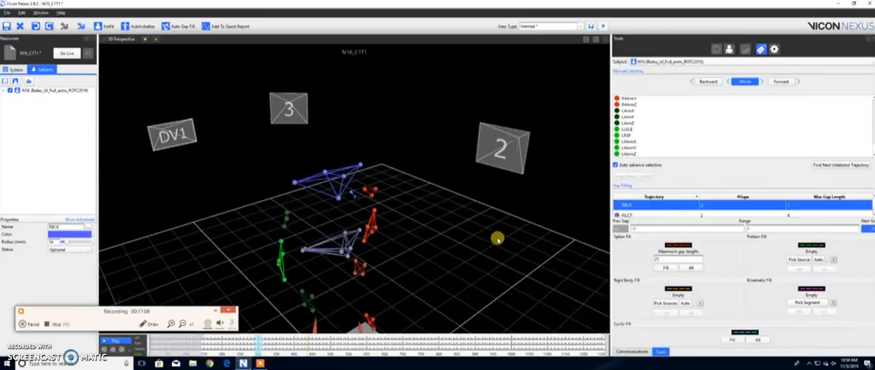
left_click_drag(505, 236, 587, 218)
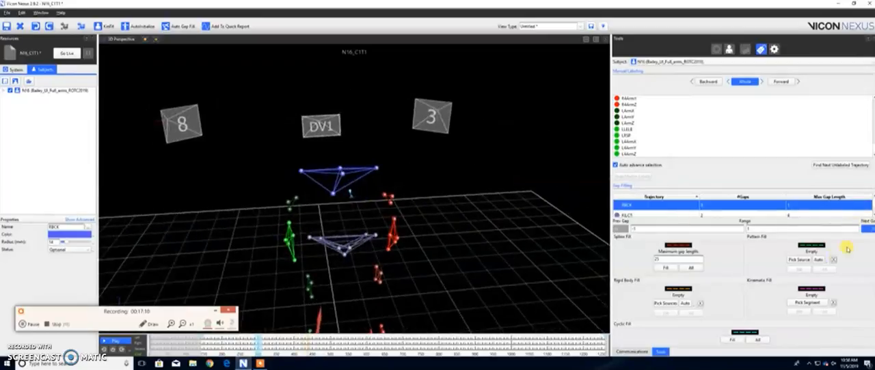
Step: Pattern-fill all gaps in the RBCK trajectory using the neighbouring back marker as the source
left_click(817, 266)
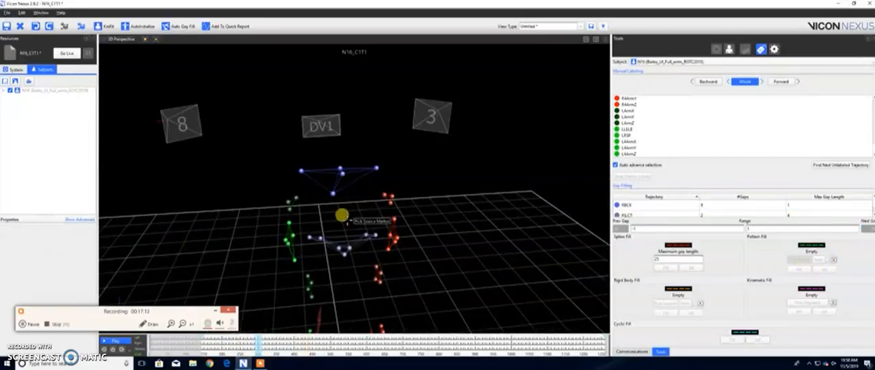
left_click(333, 194)
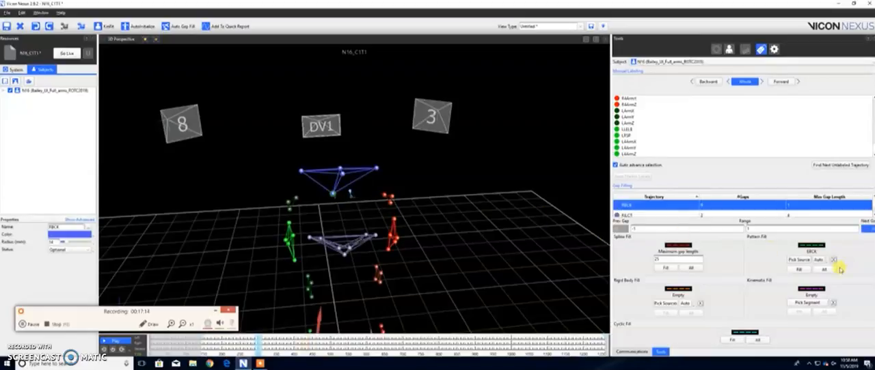
left_click(822, 269)
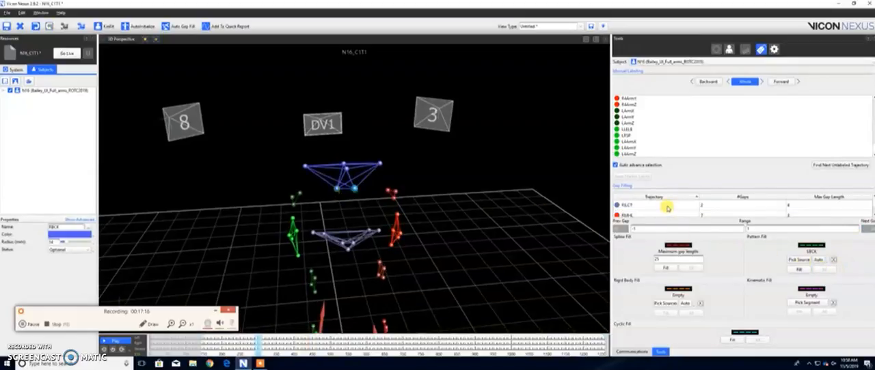
Step: Fill all gaps in the RILCT trajectory with a spline fill
left_click(666, 207)
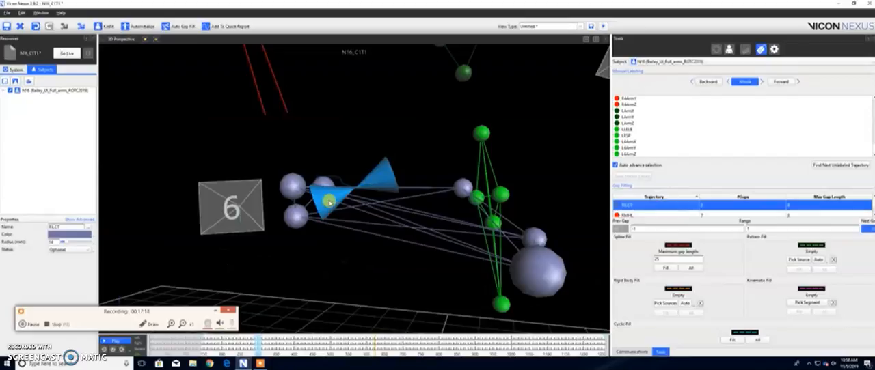
left_click_drag(389, 205, 356, 210)
right_click_drag(373, 210, 373, 222)
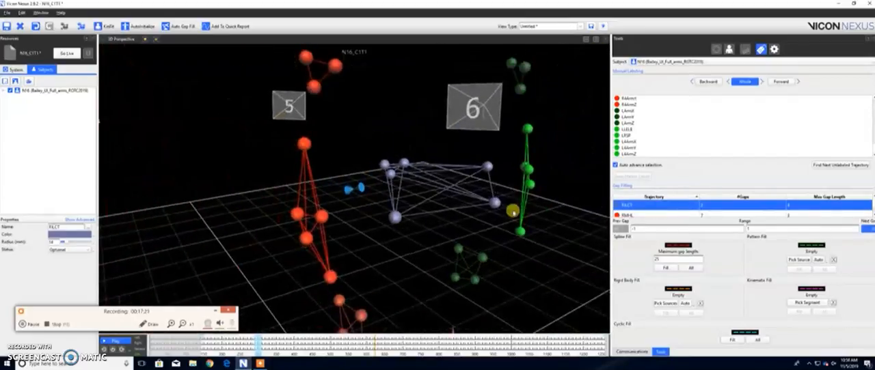
left_click(693, 270)
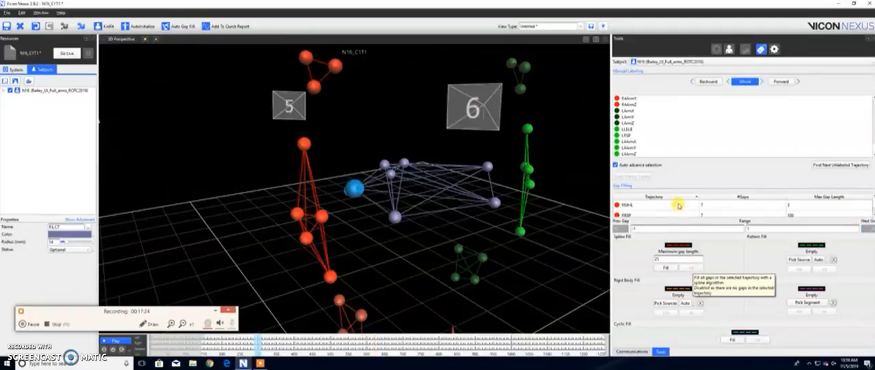
Step: Pattern-fill all gaps in the RMHL trajectory using the neighbouring red foot marker RLHL as the source
left_click(674, 206)
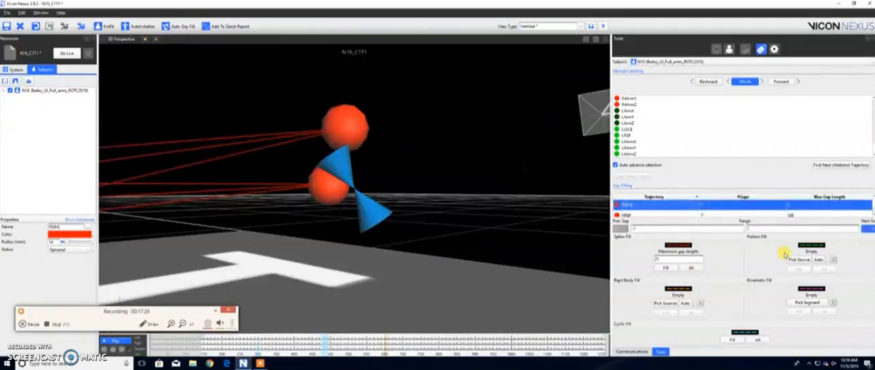
left_click(797, 260)
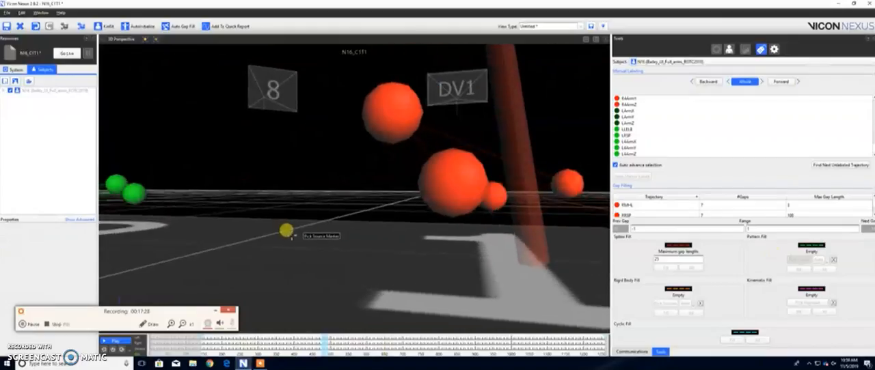
left_click(414, 196)
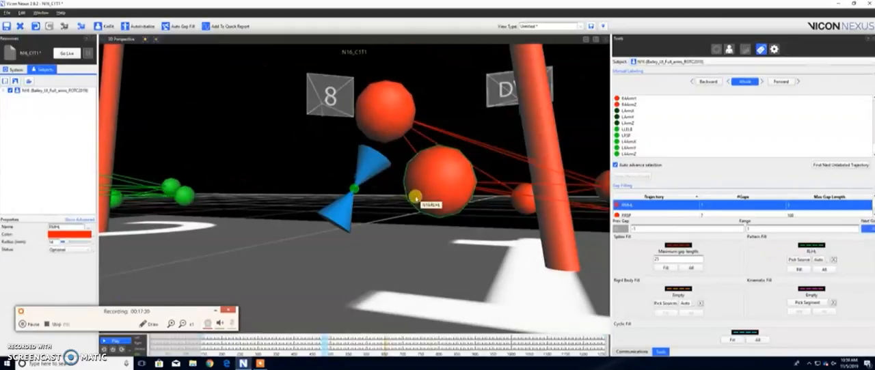
left_click(826, 270)
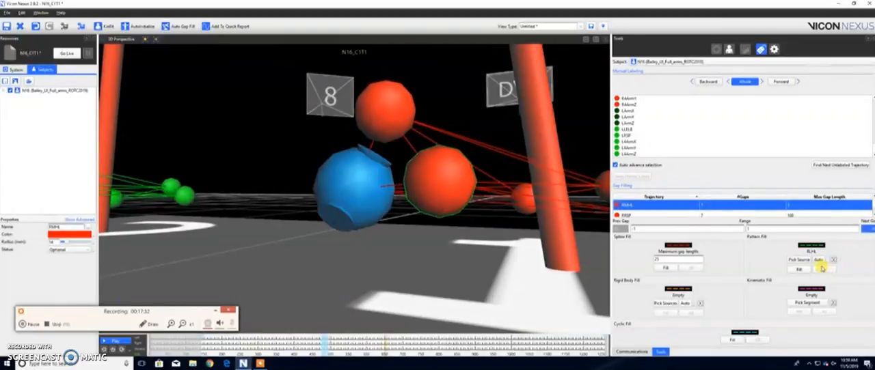
Step: Pattern-fill all gaps in the RRSP trajectory using the lowest marker of the red arm cluster as the source
left_click(643, 209)
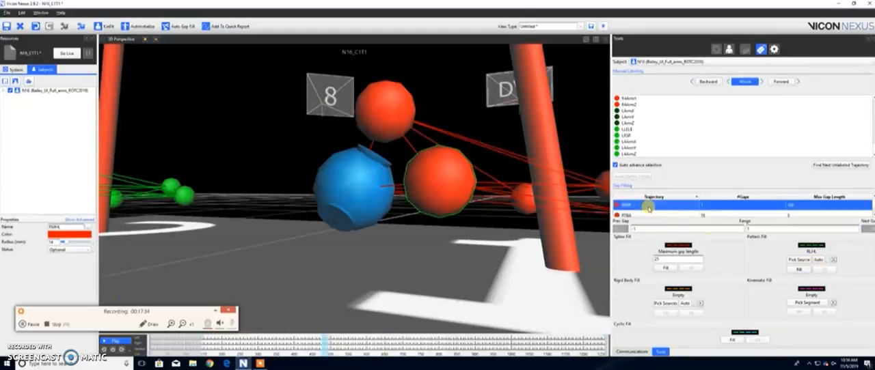
right_click_drag(434, 195, 436, 205)
mouse_move(443, 205)
left_mouse_down()
mouse_move(338, 221)
mouse_move(444, 218)
left_mouse_up()
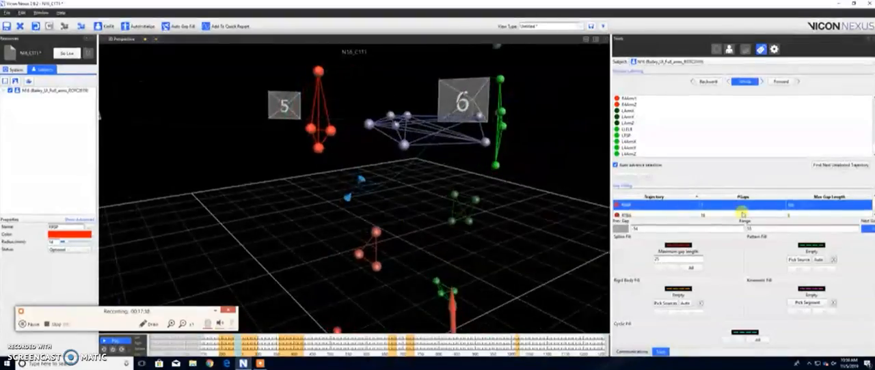
left_click(799, 259)
left_click(317, 146)
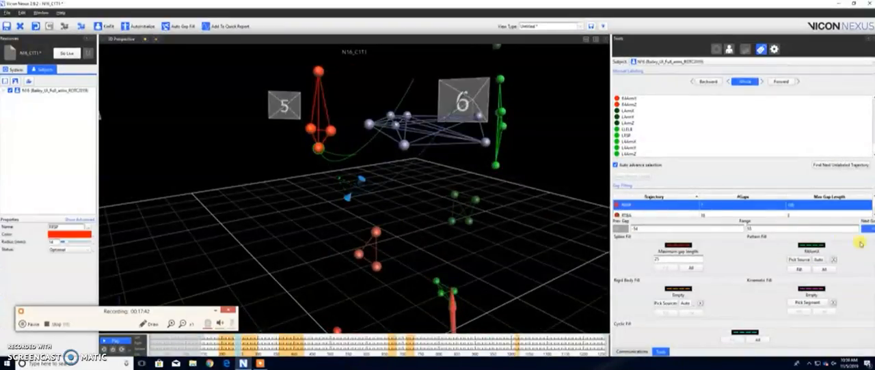
left_click(825, 270)
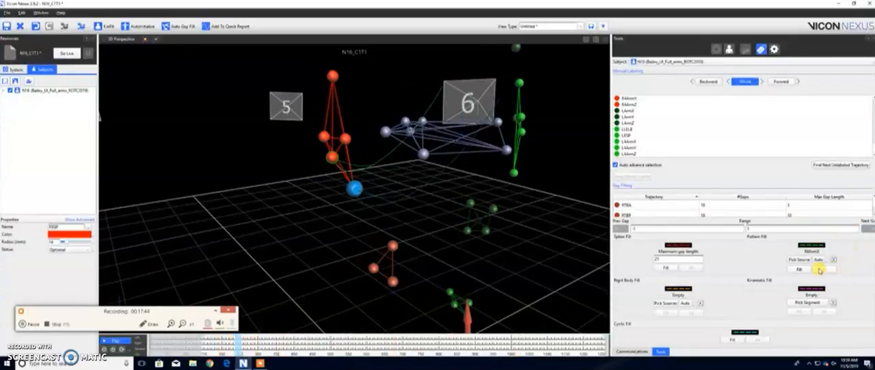
Step: Fill all gaps in the RTBA trajectory with a pattern fill sourced from RTBP followed by a spline fill
left_click(657, 207)
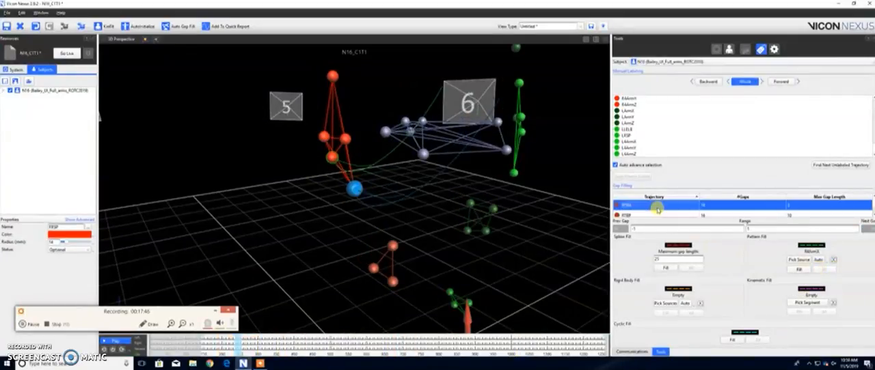
left_click_drag(364, 202, 362, 211)
scroll(391, 191, "down", 5)
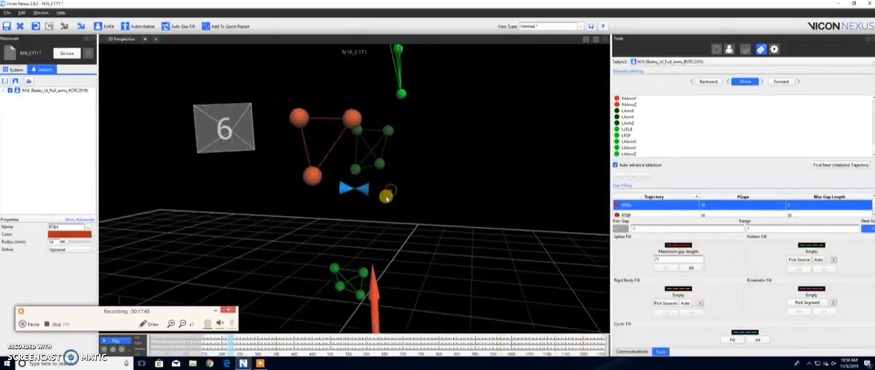
left_click_drag(425, 223, 402, 230)
left_click(797, 261)
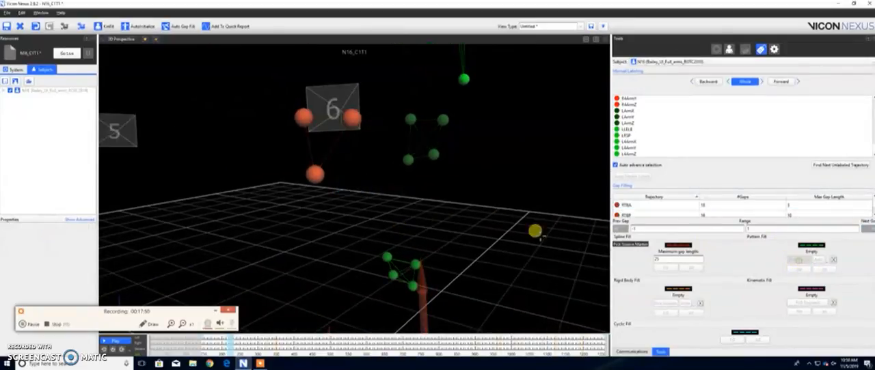
left_click(315, 176)
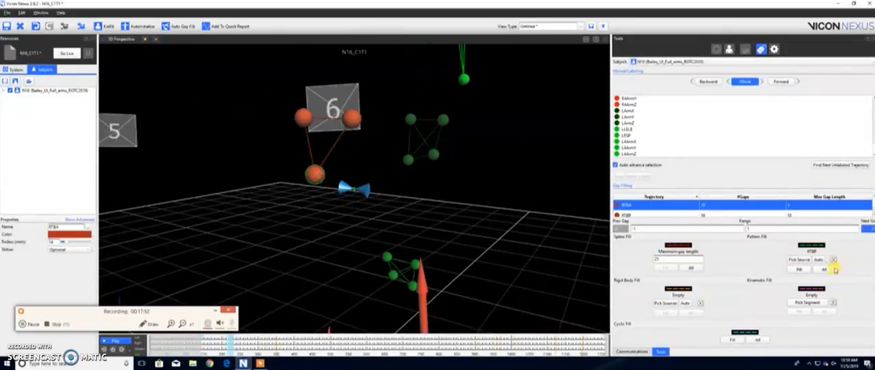
left_click(831, 270)
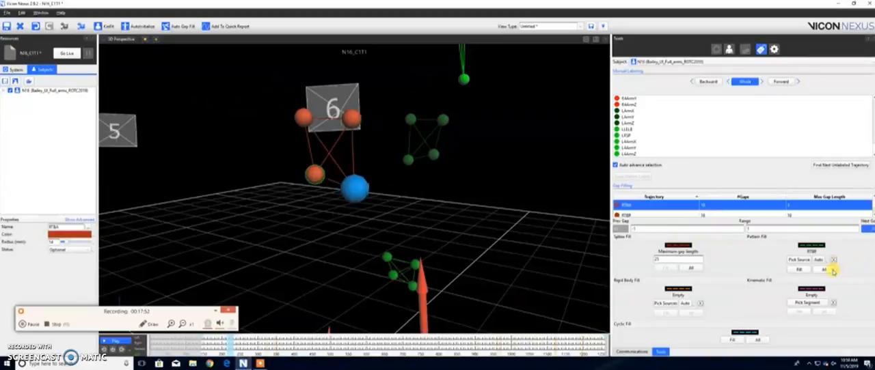
left_click(673, 207)
left_click(690, 268)
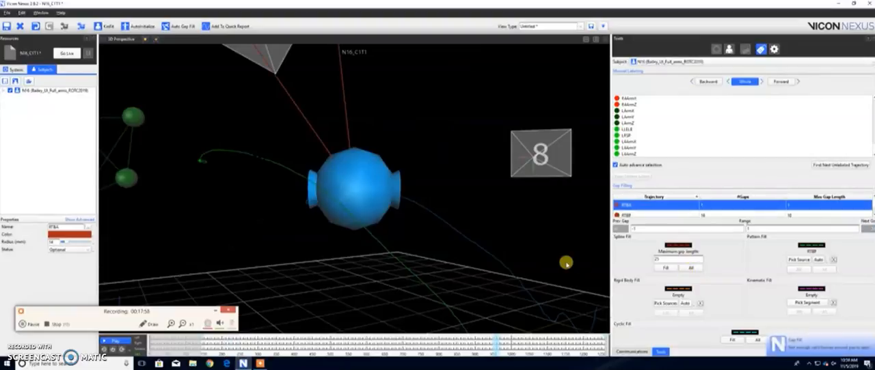
Step: Pattern-fill all gaps in the RTBP trajectory using RTBA as the source marker
left_click(627, 205)
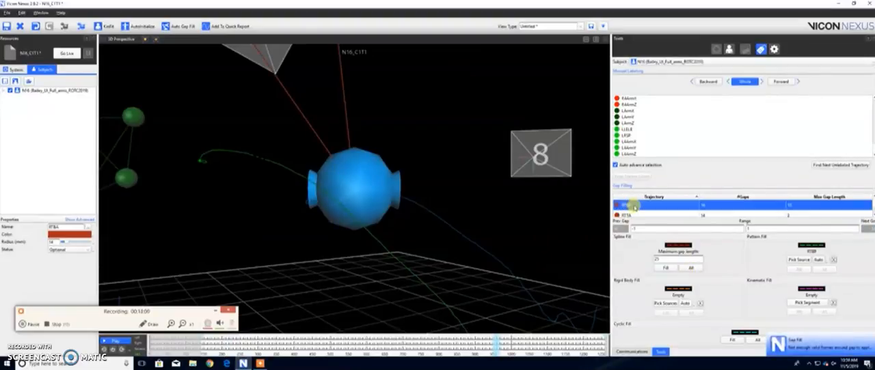
left_click_drag(461, 186, 463, 207)
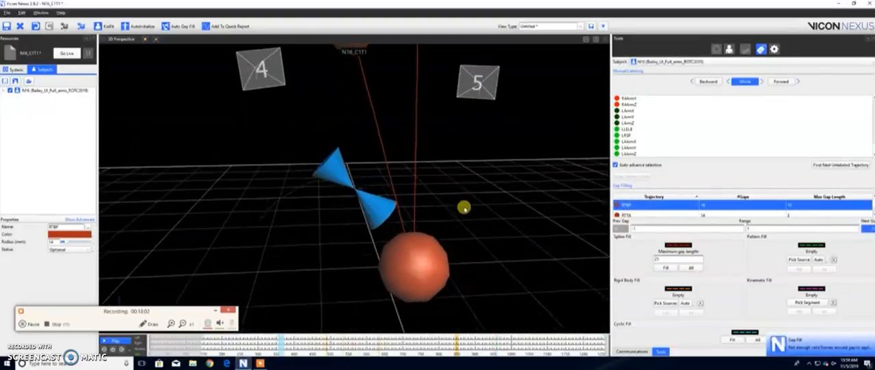
right_click_drag(463, 207, 385, 209)
left_click_drag(385, 209, 401, 210)
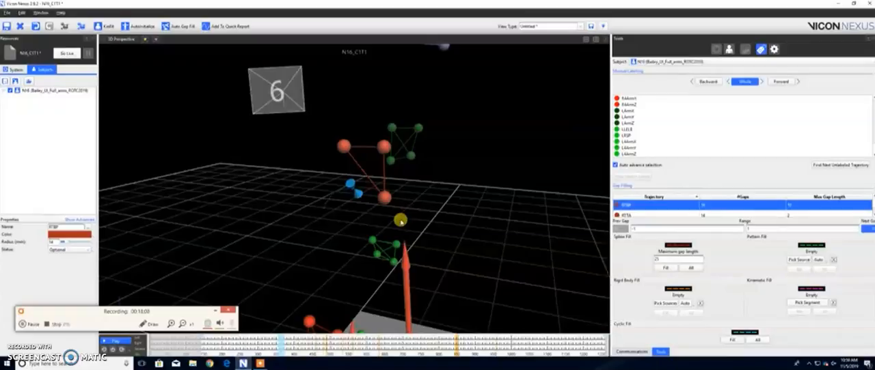
left_click(791, 259)
left_click(385, 198)
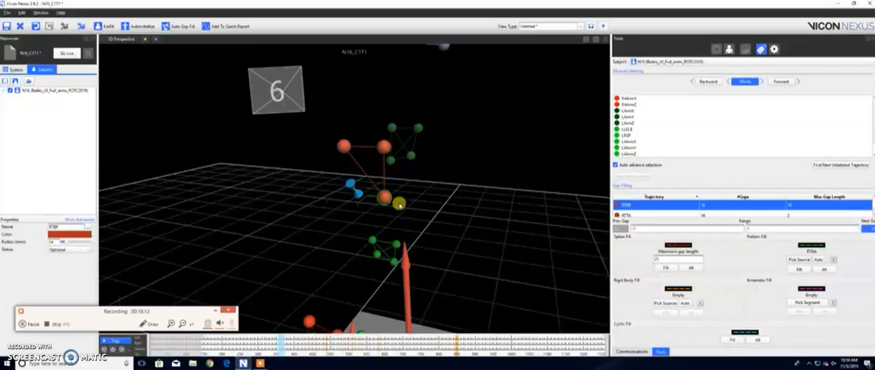
left_click(819, 269)
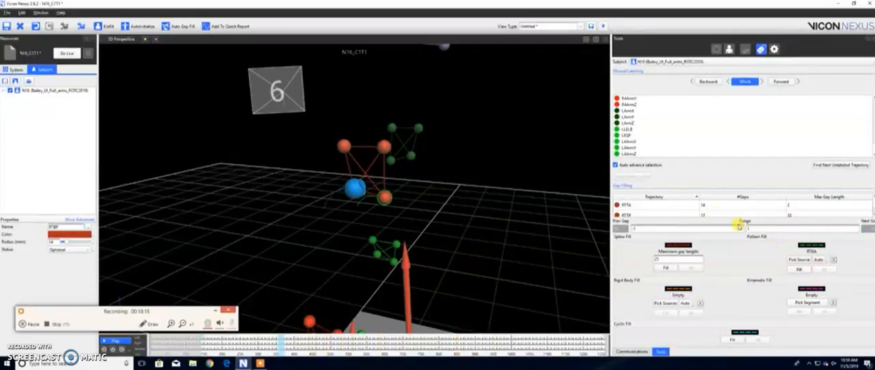
Step: Pattern-fill the gaps in the RTTA trajectory using RTTP as the source marker
left_click(652, 205)
scroll(472, 191, "up", 3)
left_click_drag(472, 203, 399, 198)
scroll(406, 202, "down", 4)
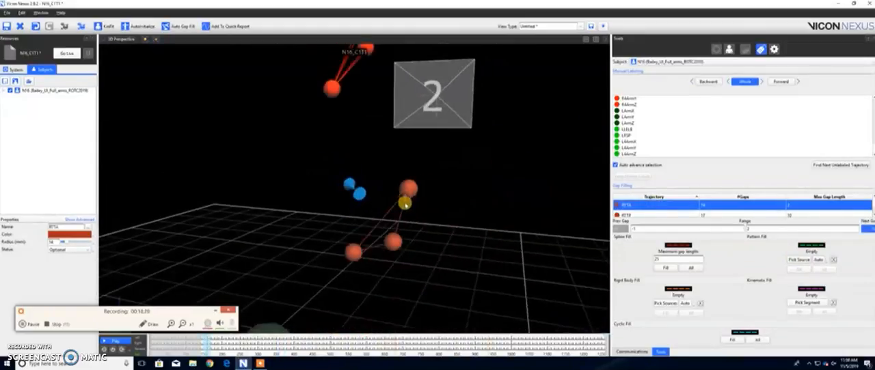
left_click(799, 259)
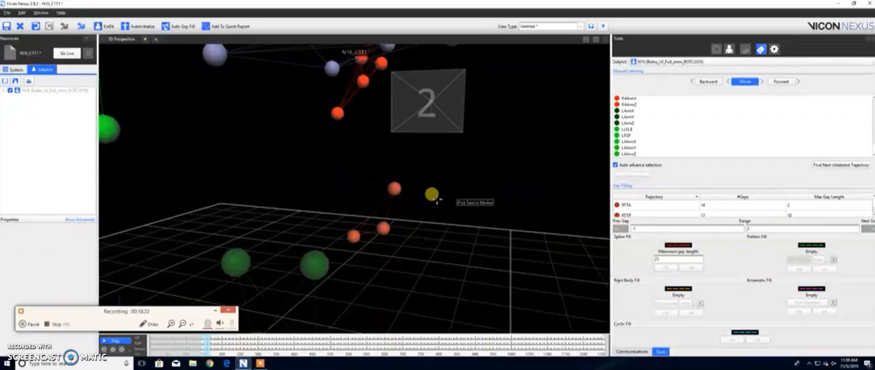
left_click(395, 189)
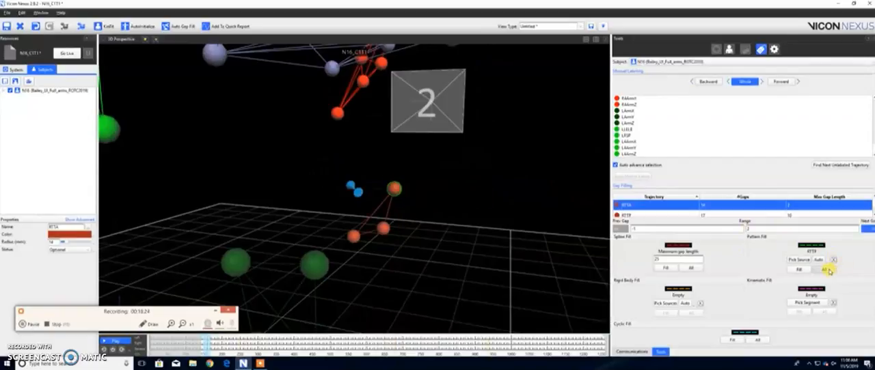
left_click(826, 270)
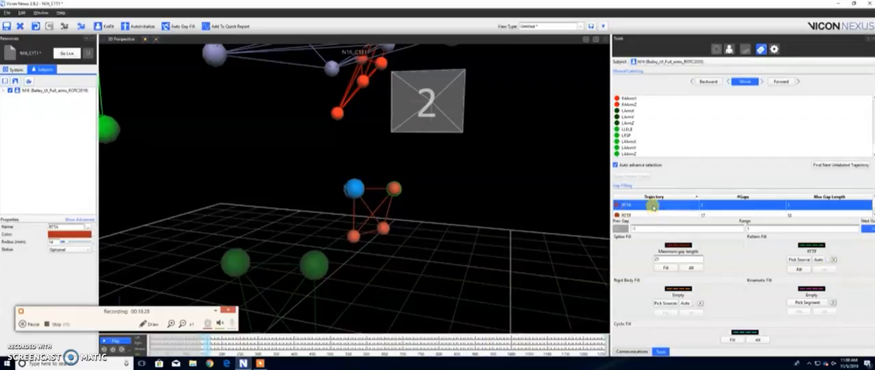
Step: Pattern-fill the remaining gaps in the RTTA trajectory using RTBA as the source marker
left_click(652, 207)
left_click_drag(320, 213, 340, 232)
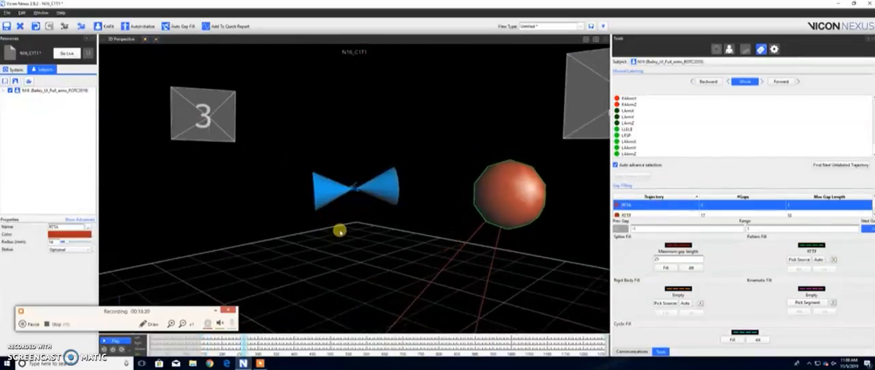
scroll(340, 233, "down", 5)
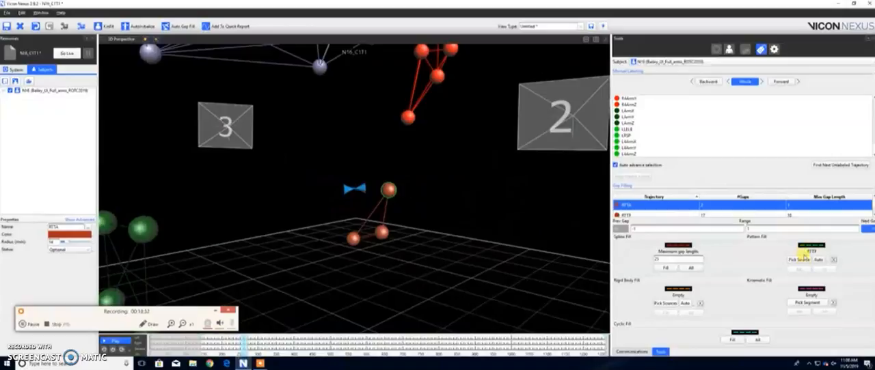
left_click(802, 260)
left_click(354, 238)
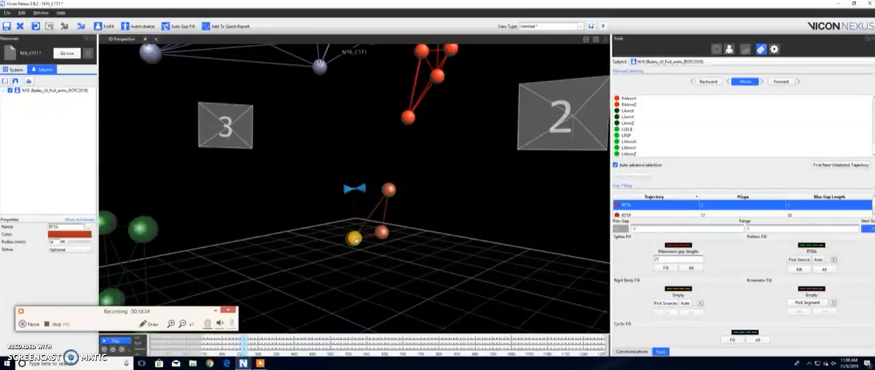
left_click(827, 272)
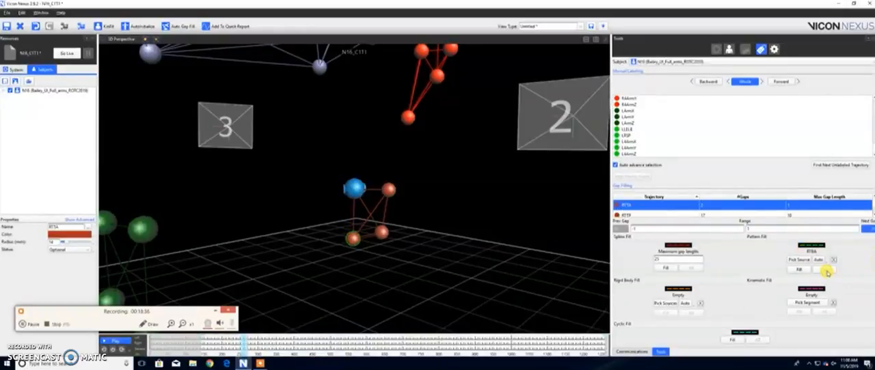
Step: Pattern-fill all gaps in the RTTP trajectory using RTTA as the source marker
left_click(640, 205)
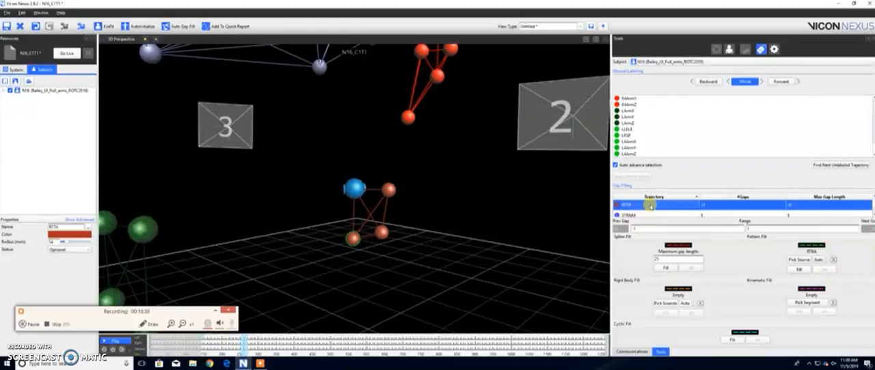
mouse_move(419, 197)
left_mouse_down()
mouse_move(492, 209)
mouse_move(378, 212)
left_mouse_up()
right_click_drag(443, 212, 385, 230)
left_click_drag(385, 230, 419, 235)
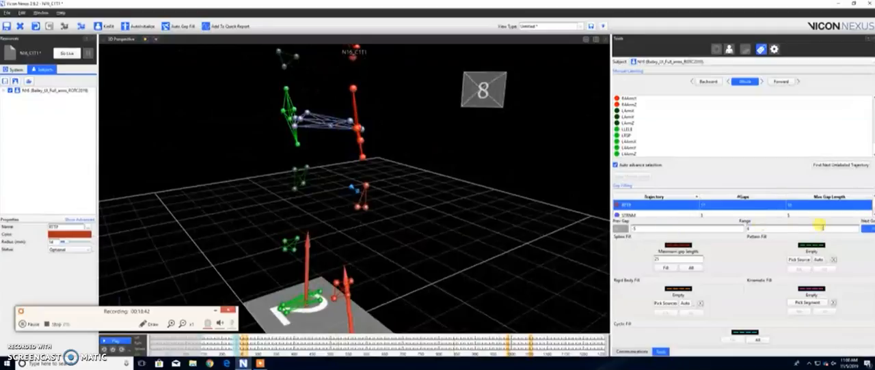
left_click(795, 260)
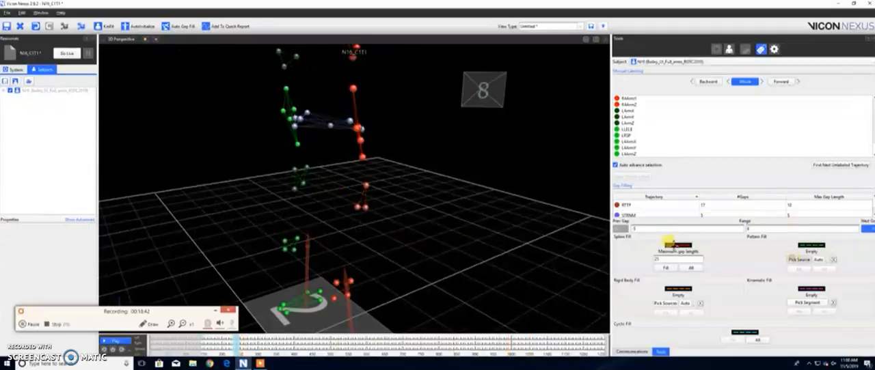
left_click(366, 186)
left_click(821, 271)
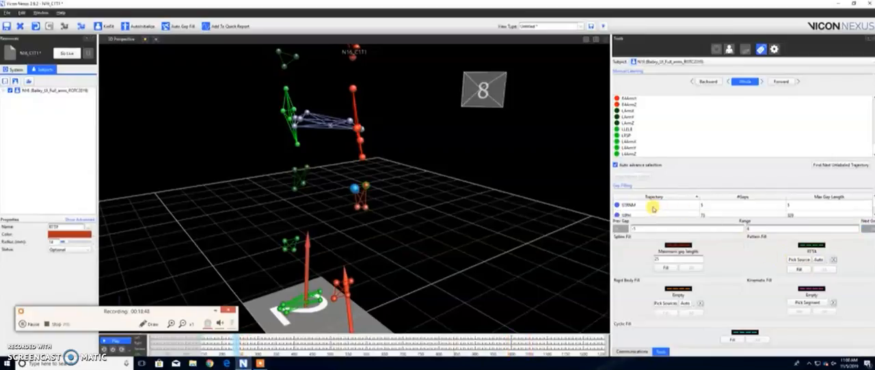
Step: Pattern-fill all gaps in the STRNM trajectory using LACRM as the source marker
left_click(652, 207)
mouse_move(402, 208)
left_mouse_down()
mouse_move(451, 223)
mouse_move(514, 224)
mouse_move(455, 242)
mouse_move(452, 253)
left_mouse_up()
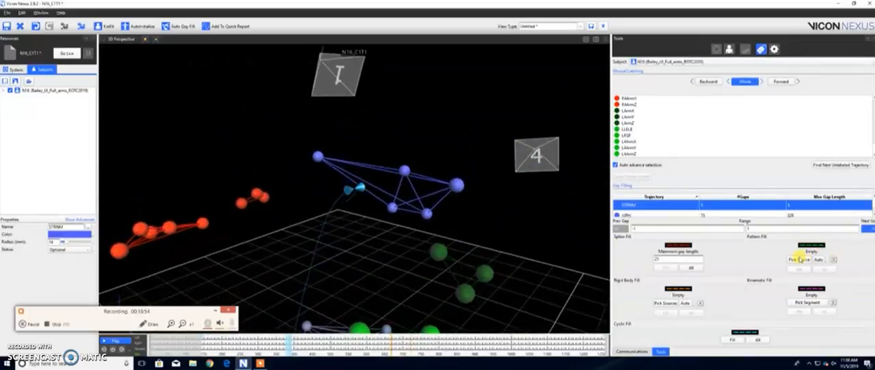
left_click(799, 260)
left_click(457, 185)
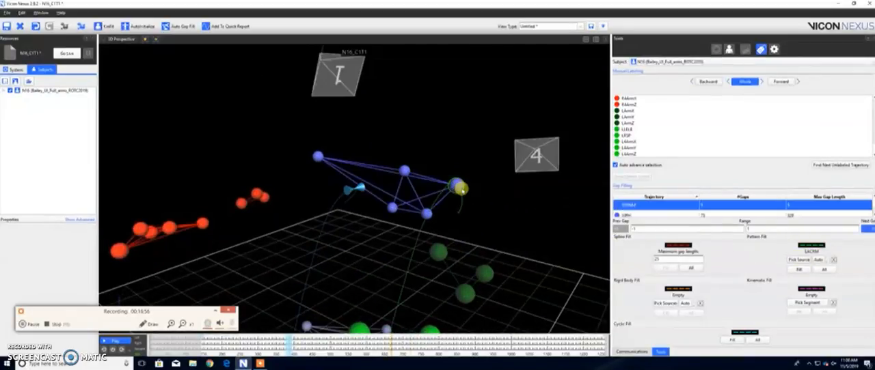
left_click(829, 271)
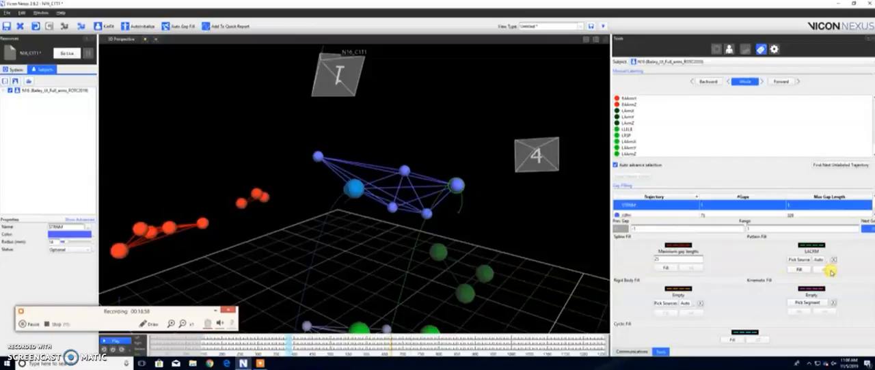
Step: Pattern-fill all gaps in the last listed trajectory, XIPH, using STRNM as the source marker
left_click(673, 206)
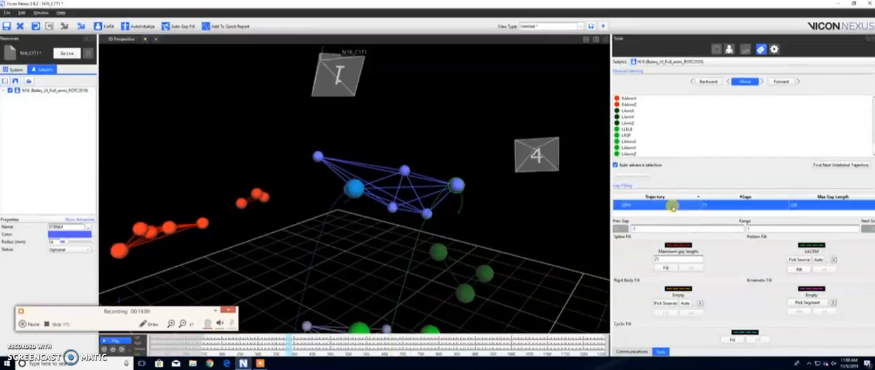
left_click_drag(430, 216, 466, 216)
right_click_drag(466, 216, 462, 226)
left_click_drag(420, 189, 527, 216)
left_click(796, 260)
left_click(330, 74)
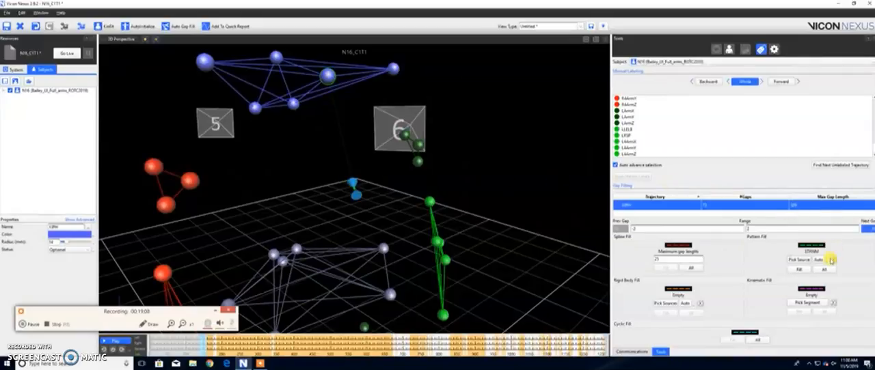
left_click(826, 270)
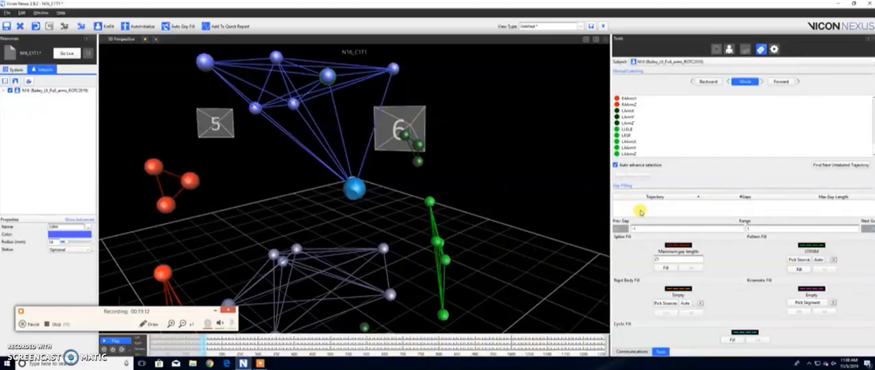
Step: Play back the trial and examine the gap-filled marker motion from several viewing angles
left_click_drag(265, 205, 262, 220)
right_click_drag(265, 205, 267, 243)
left_click_drag(420, 266, 416, 268)
right_click_drag(418, 248, 410, 271)
left_click_drag(409, 271, 375, 288)
key("space")
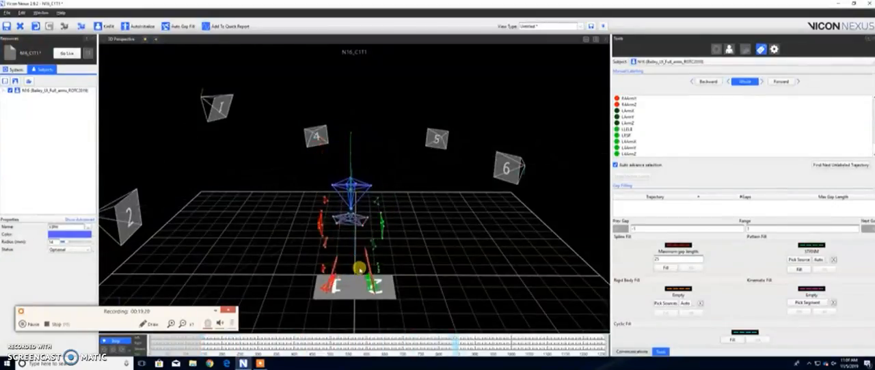
left_click_drag(384, 286, 311, 260)
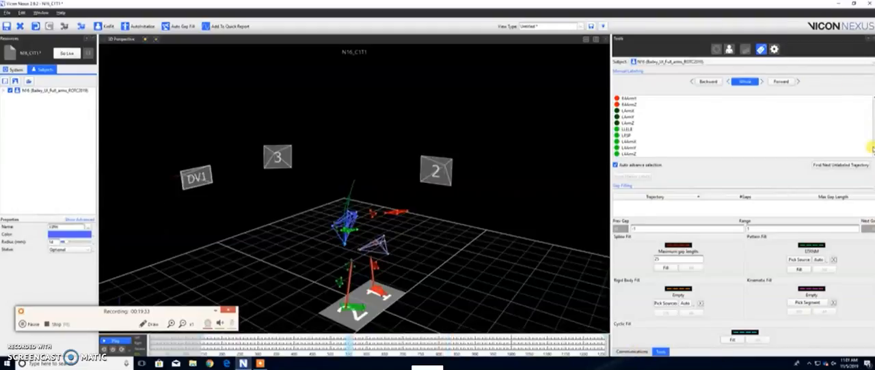
Step: Switch to the Bailey_save pipeline without saving the current pipeline's changes, and run it to delete unlabeled trajectories and save the trial
left_click(773, 49)
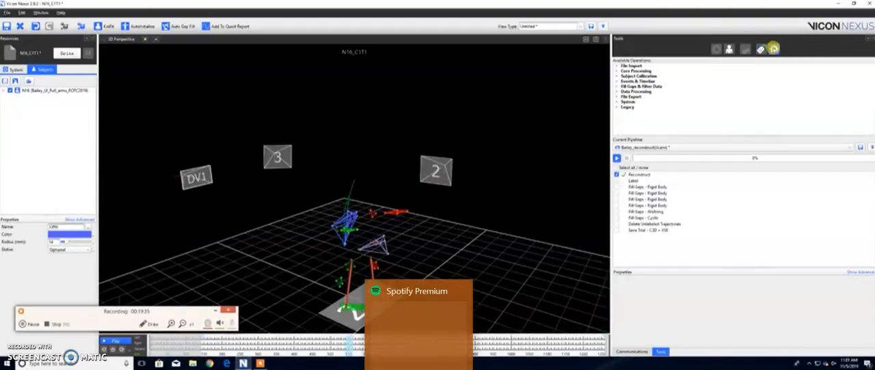
left_click(764, 147)
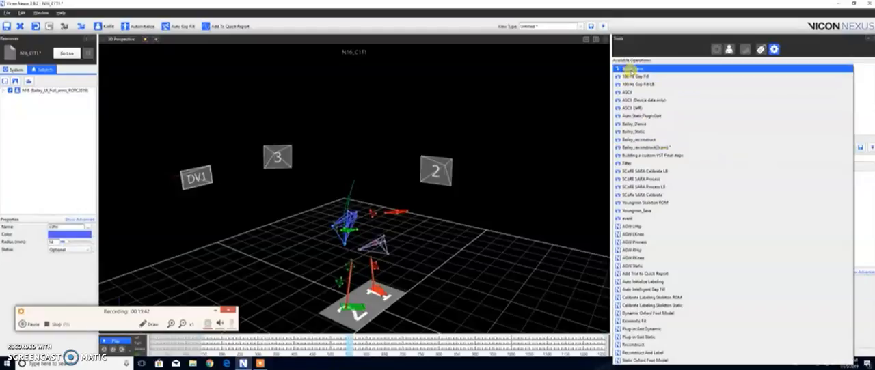
left_click(633, 69)
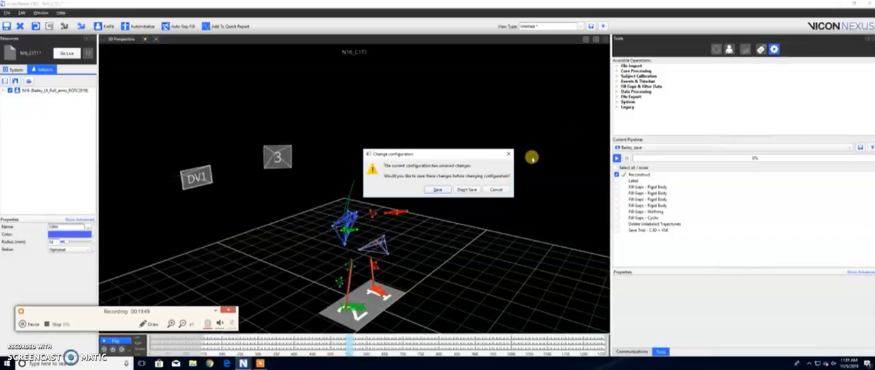
left_click(467, 189)
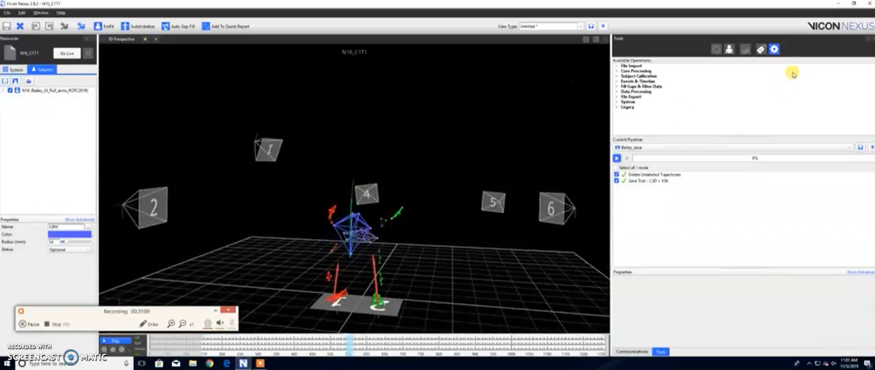
Step: Select the Youngmin Skeleton ROM pipeline and run it on the trial to perform the functional skeleton calibration
left_click(816, 147)
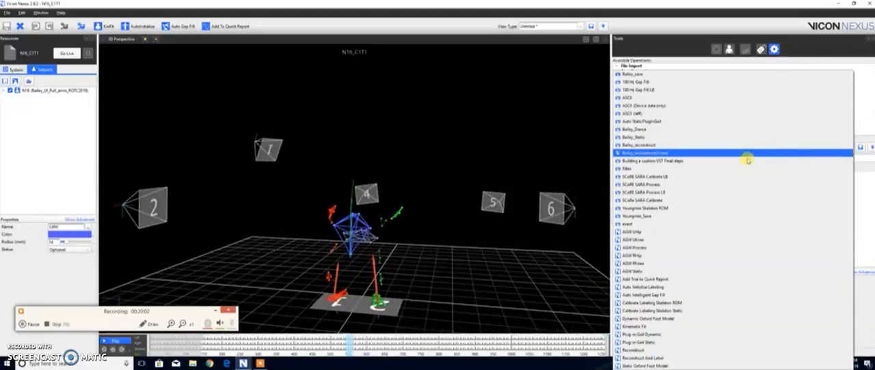
left_click(647, 209)
left_click(616, 158)
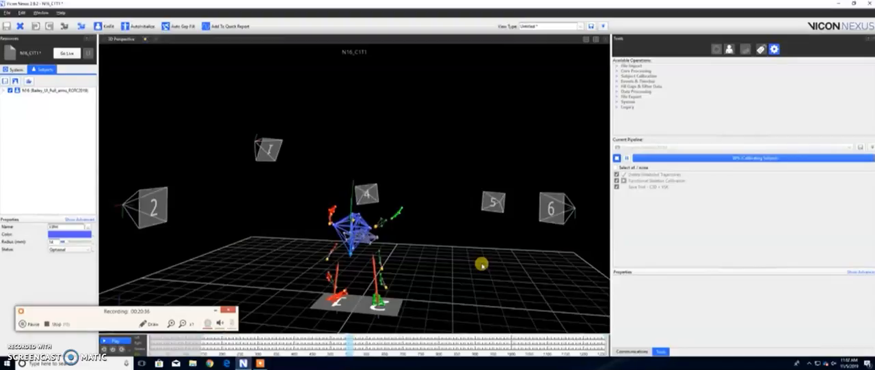
left_click_drag(482, 265, 462, 277)
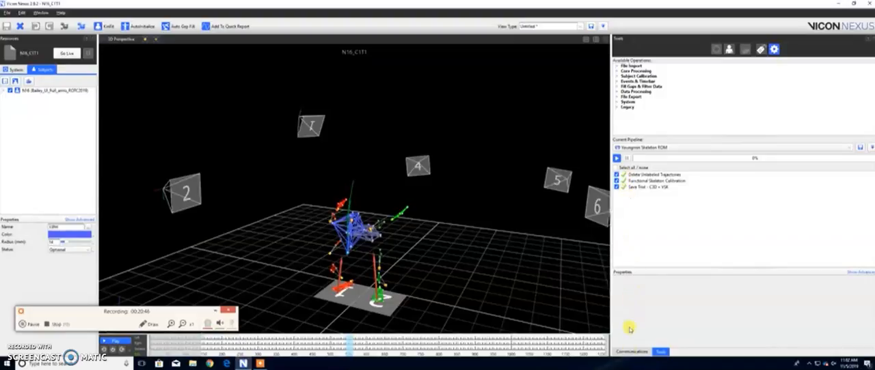
Step: Show the session's trial list in Data Management and widen its pane so the Notes column fits
left_click(633, 352)
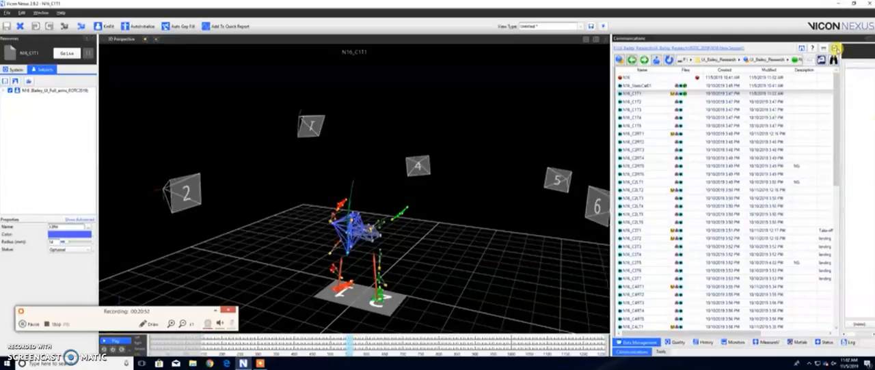
left_click(835, 49)
left_click(837, 49)
left_click_drag(842, 101, 872, 107)
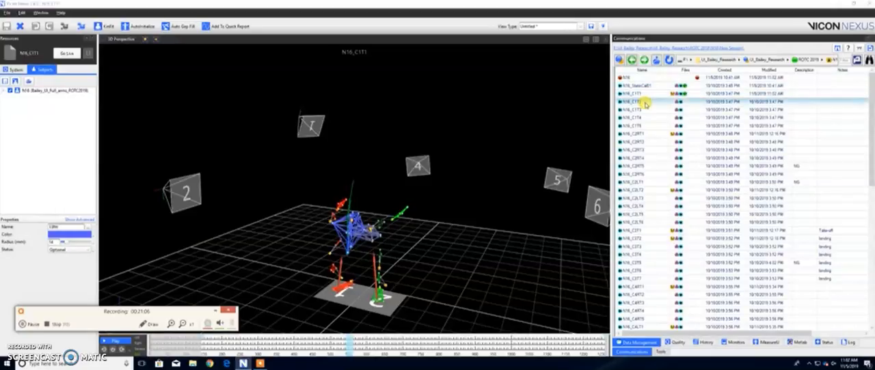
Step: Mark trials N16_C1T2 through N16_C2RT4 and trial N16_C2RT6 for batch processing
left_click(653, 158, "shift")
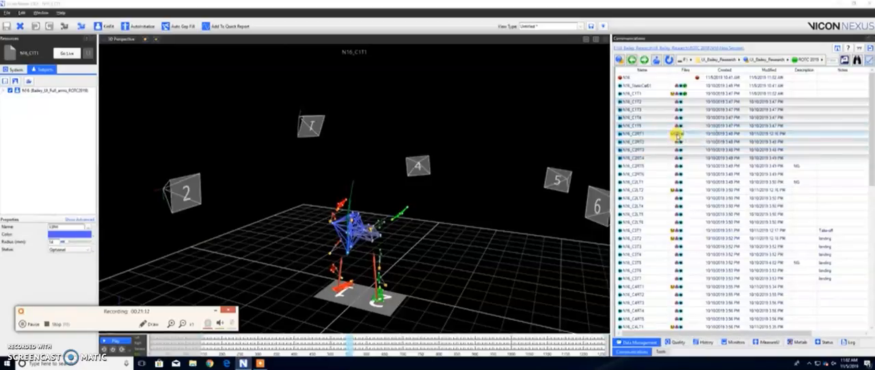
right_click(662, 176)
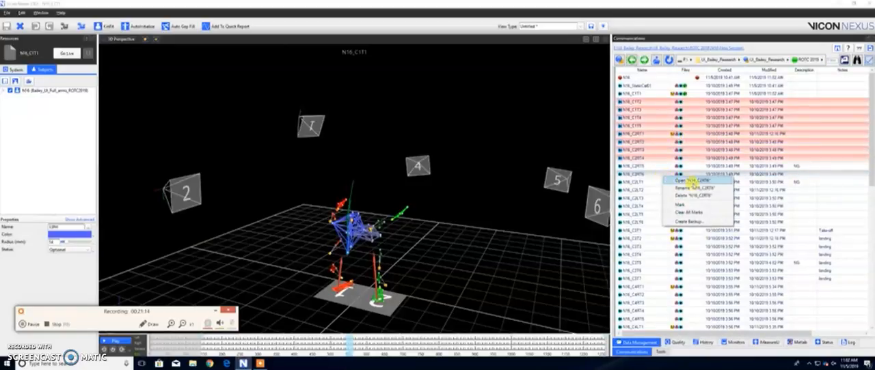
left_click(692, 206)
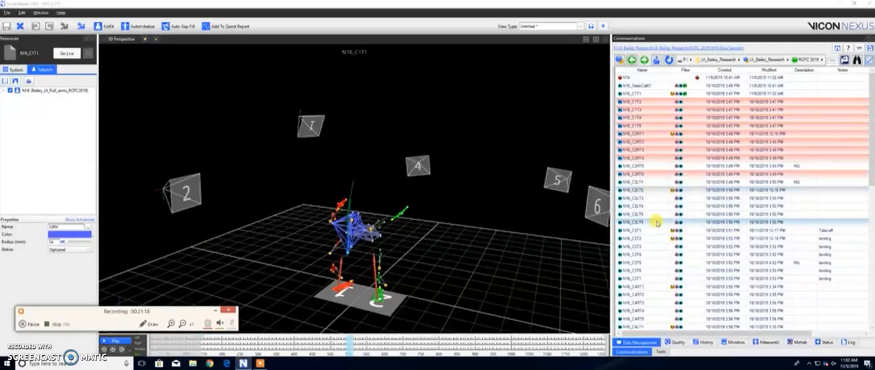
Step: Mark the nine trials from N16_C2LT2 through N16_C3T4
left_click(664, 257, "shift")
right_click(659, 216)
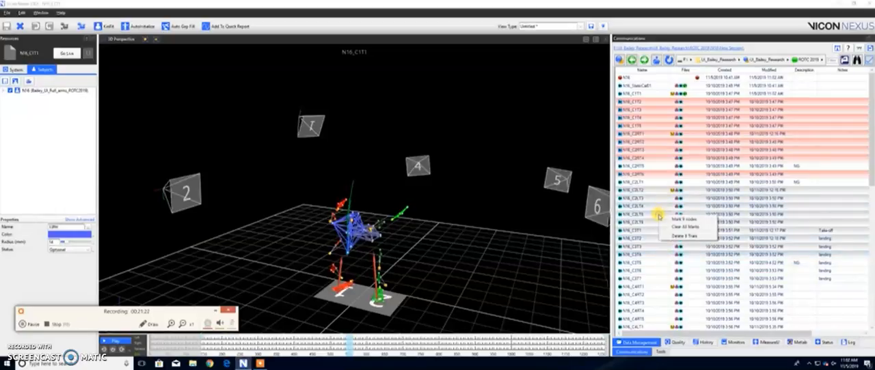
left_click(670, 220)
Step: Mark the 32 trials from N16_C3T6 through N16_C5LLT5
left_click_drag(871, 176, 868, 255)
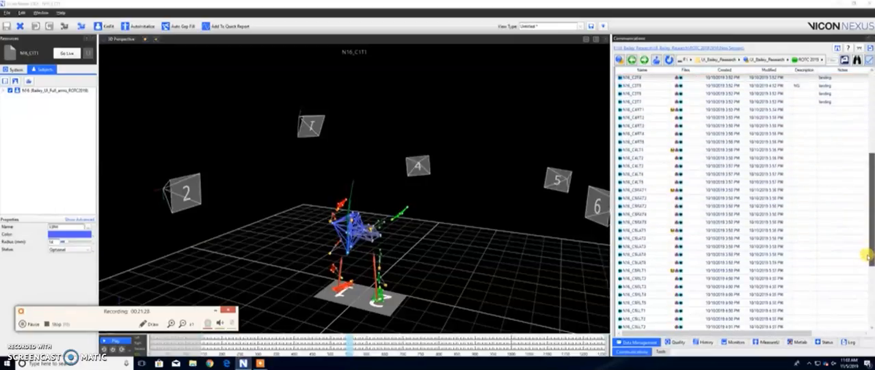
left_click(660, 94)
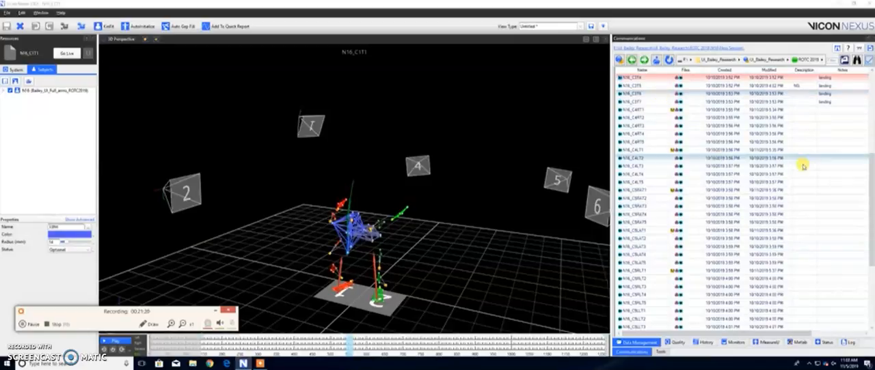
scroll(810, 205, "down", 4)
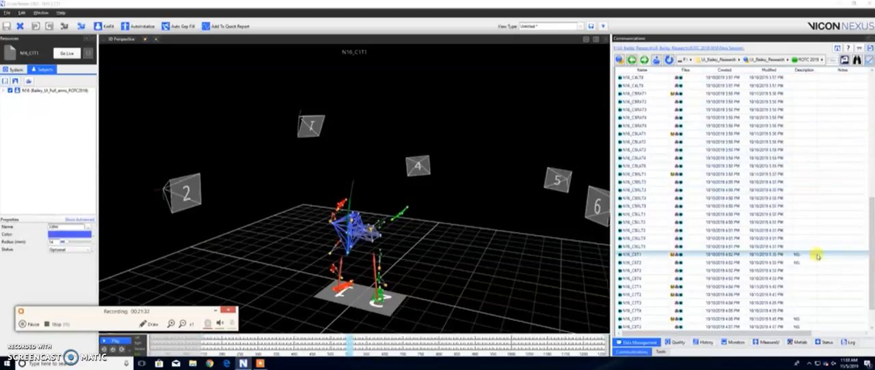
left_click(693, 247, "shift")
right_click(696, 218)
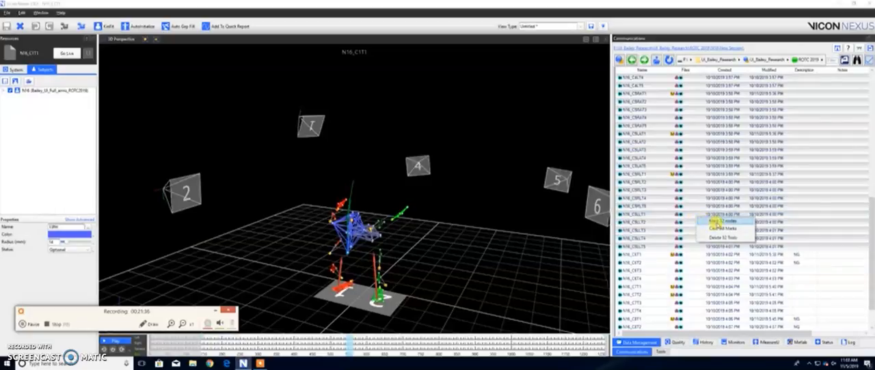
left_click(711, 221)
Step: Mark the six trials from N16_C6T3 through N16_C7T4
left_click_drag(869, 240, 871, 267)
left_click(695, 239)
left_click(698, 279, "shift")
right_click(694, 254)
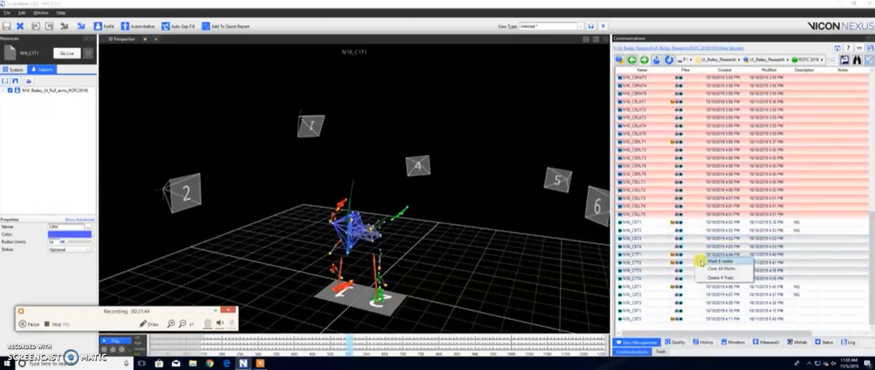
left_click(700, 263)
Step: Mark the last three trials in the session list, starting with N16_C8T3
left_click_drag(871, 257, 871, 280)
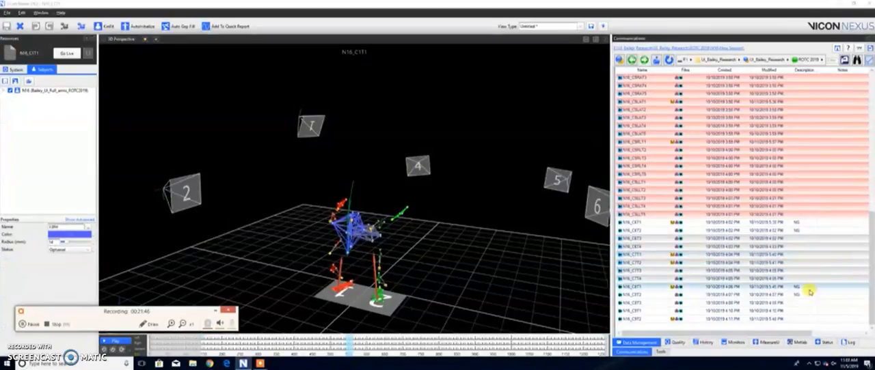
left_click(692, 304)
left_click(694, 317, "shift")
right_click(692, 312)
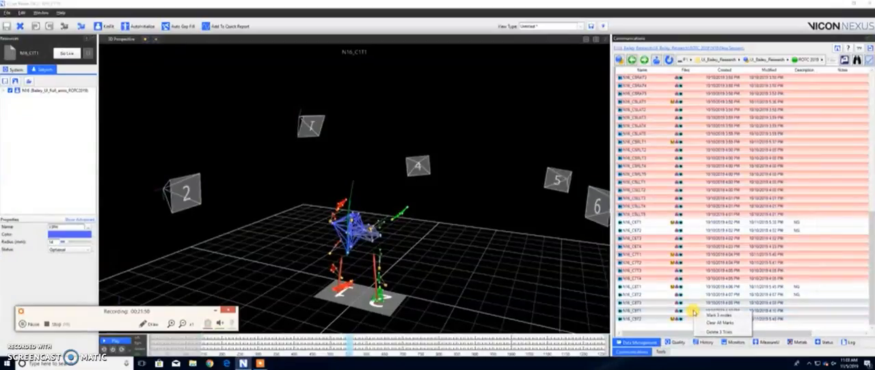
left_click(711, 315)
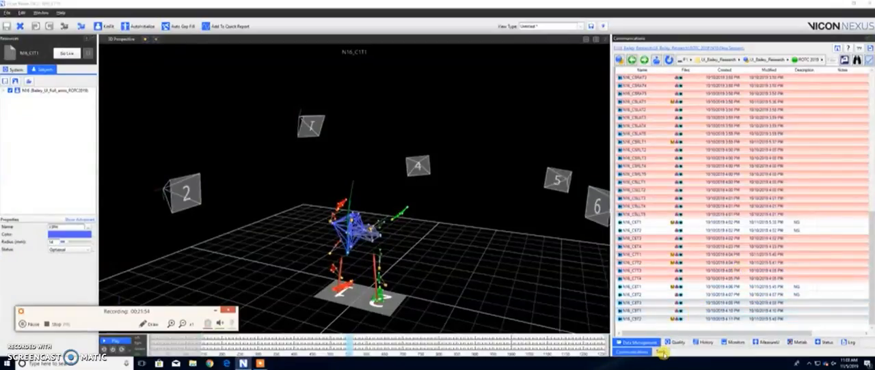
Step: Load the Bailey_reconstruct pipeline and enable all its operations except Delete Unlabeled Trajectories
left_click(661, 352)
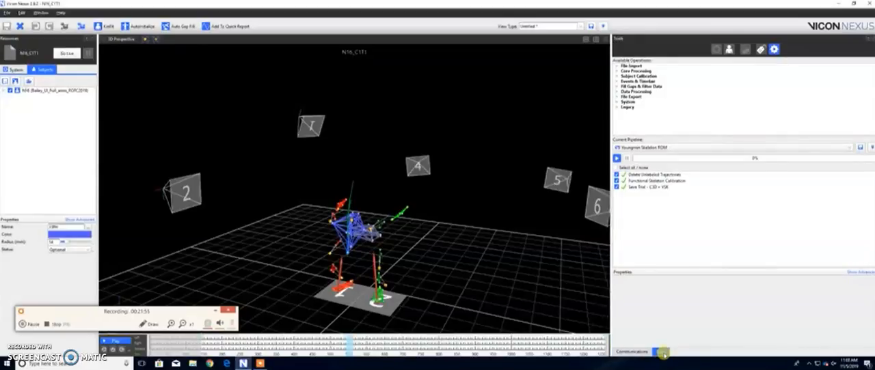
left_click(776, 148)
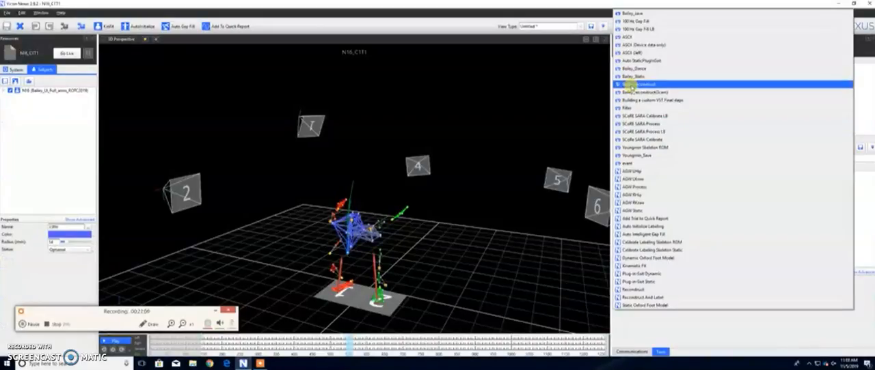
left_click(628, 92)
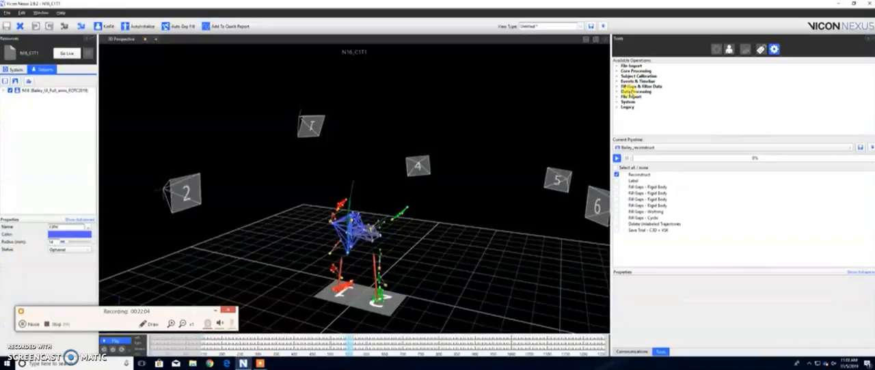
left_click(616, 167)
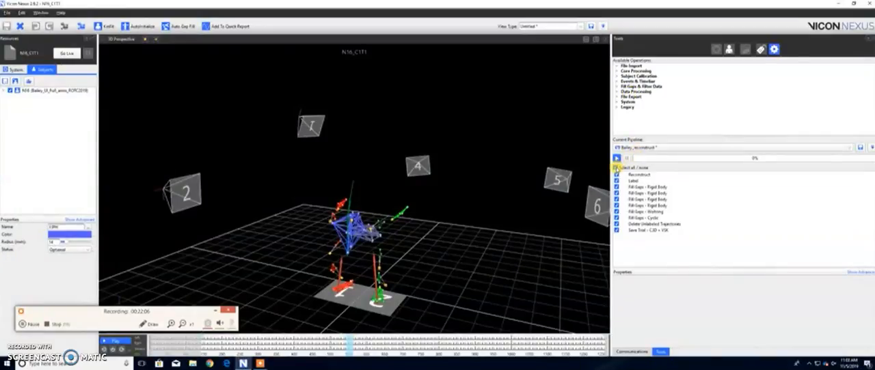
left_click(616, 224)
Step: Run the Bailey_reconstruct pipeline on trial N16_C1T1 and play back the result from a front view
left_click(617, 157)
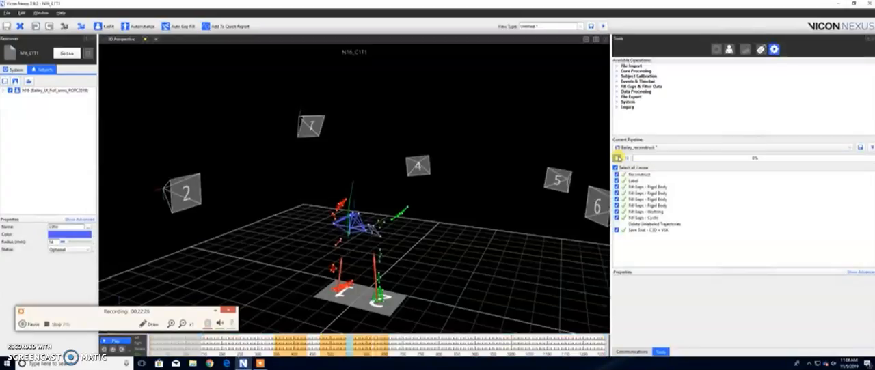
left_click_drag(468, 261, 497, 234)
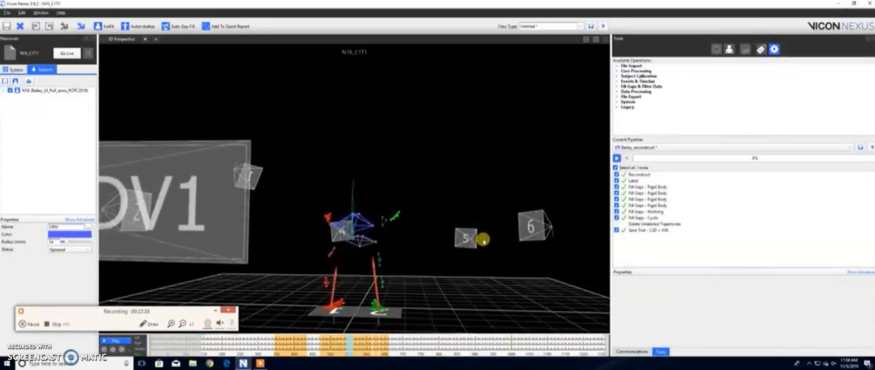
key("space")
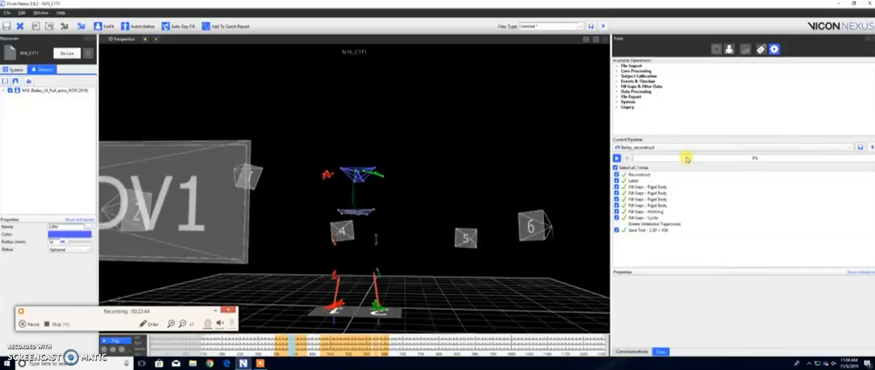
Step: Show the batch processing list of marked trials, assign the Bailey_reconstruct pipeline to it and start the batch run
left_click(633, 352)
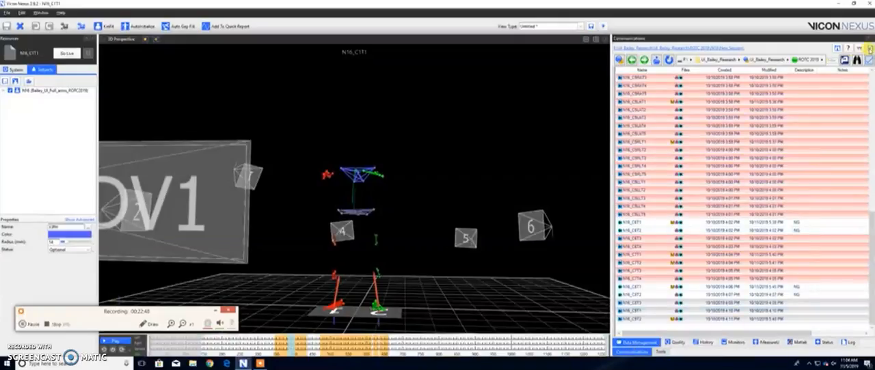
left_click(869, 49)
left_click_drag(873, 70, 668, 70)
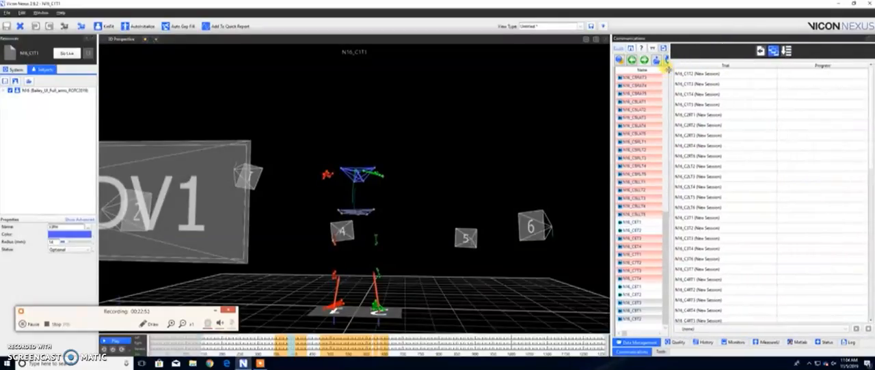
left_click(760, 329)
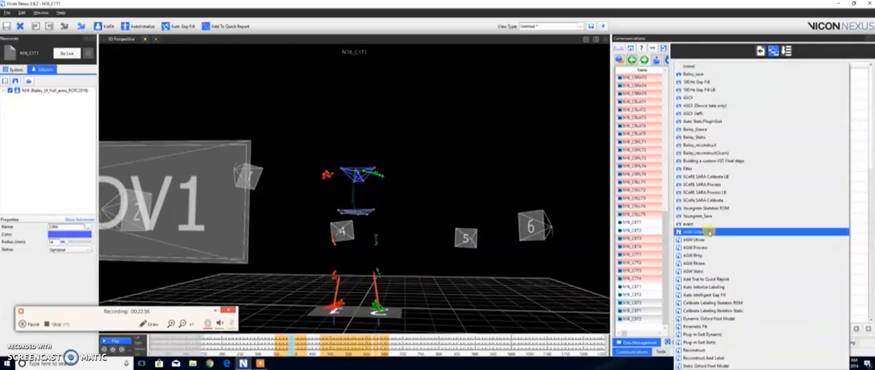
left_click(707, 146)
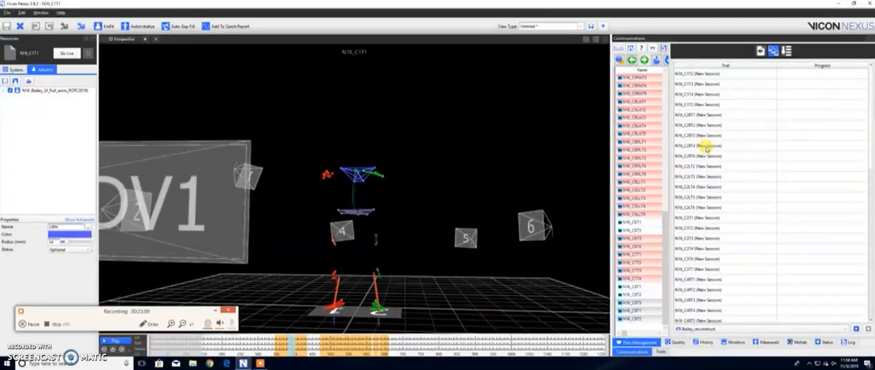
left_click(856, 330)
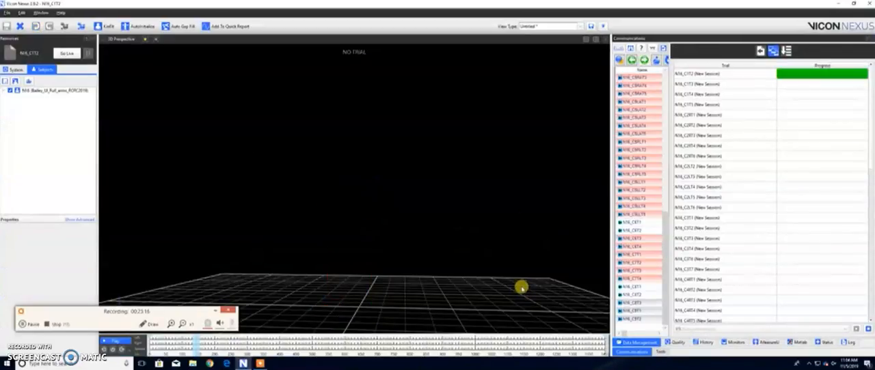
left_click_drag(470, 290, 536, 325)
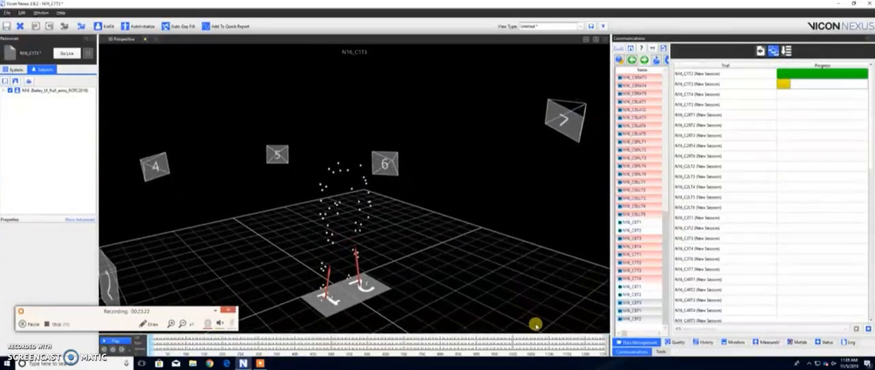
left_click(26, 324)
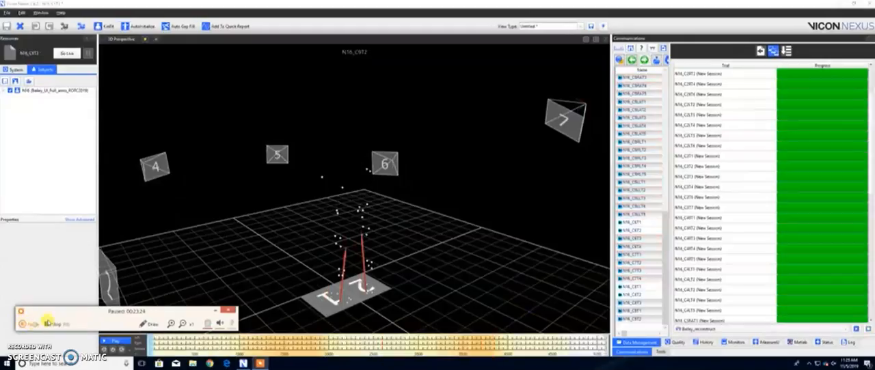
left_click(44, 323)
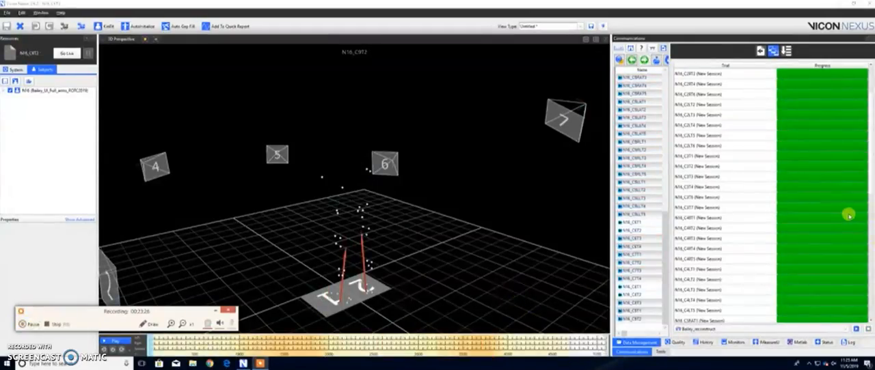
Step: Review the batch progress of the remaining trials, and unmark the processed trials in the session list
left_click_drag(870, 181, 870, 271)
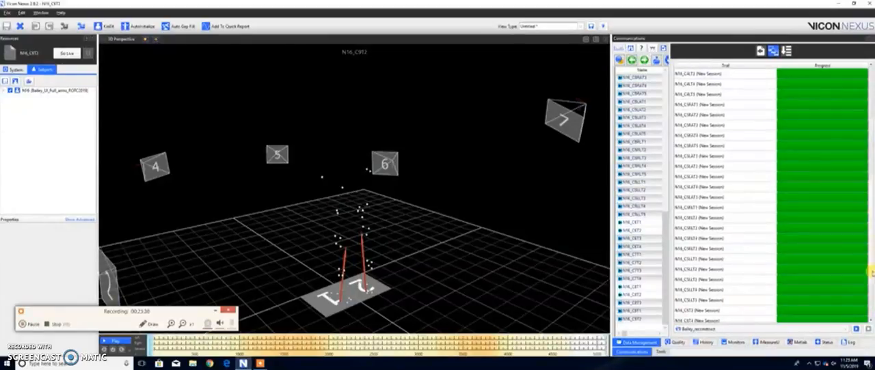
left_click_drag(667, 193, 852, 195)
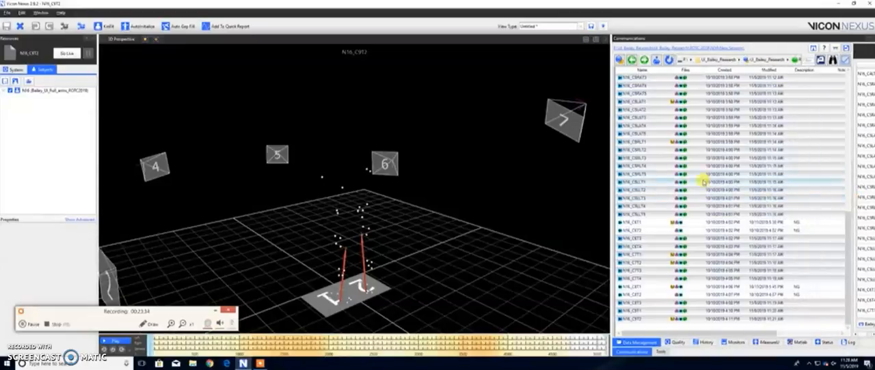
right_click(655, 169)
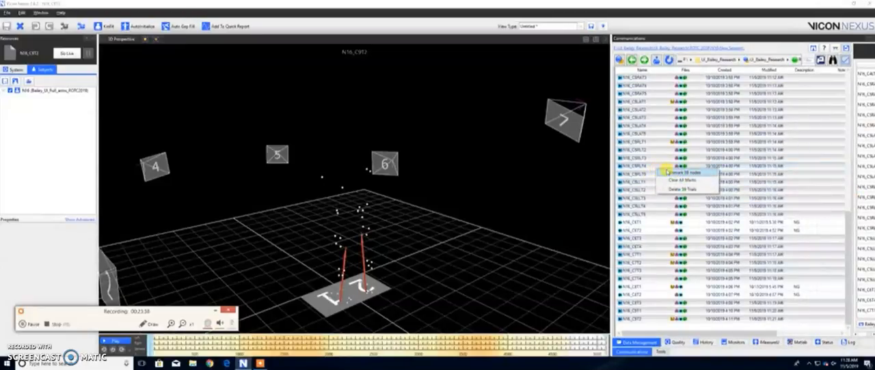
left_click(676, 173)
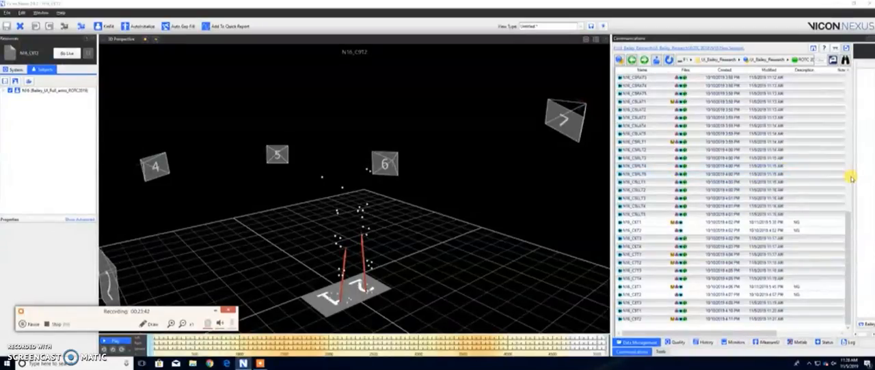
left_click_drag(850, 176, 753, 151)
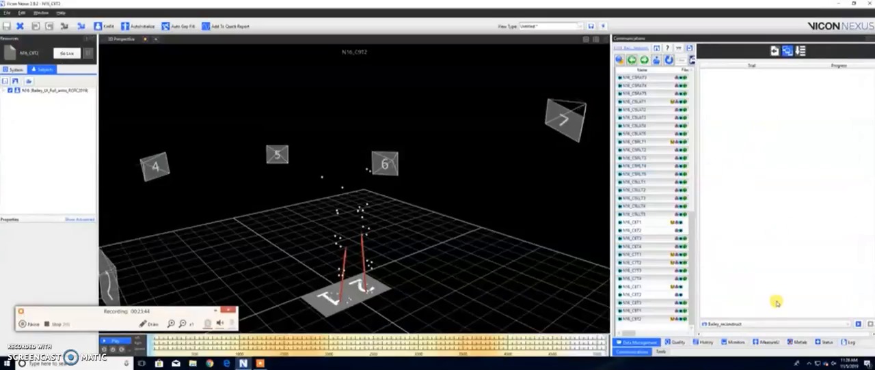
Step: Expand the session list to its full width again and open trial N16_C2RT4
left_click_drag(693, 184, 874, 191)
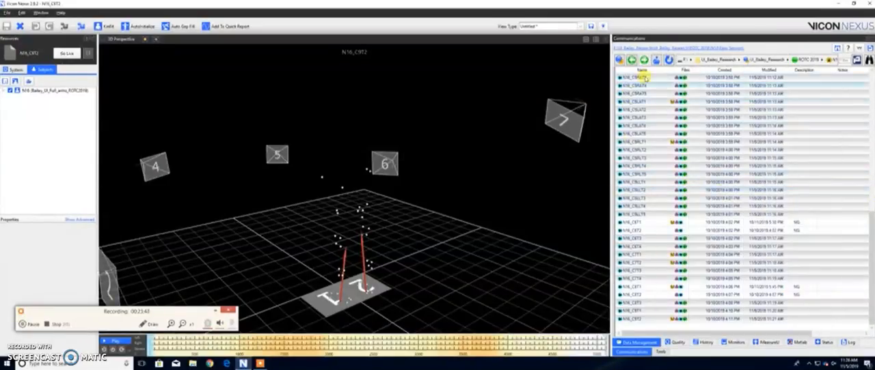
left_click_drag(872, 226, 872, 92)
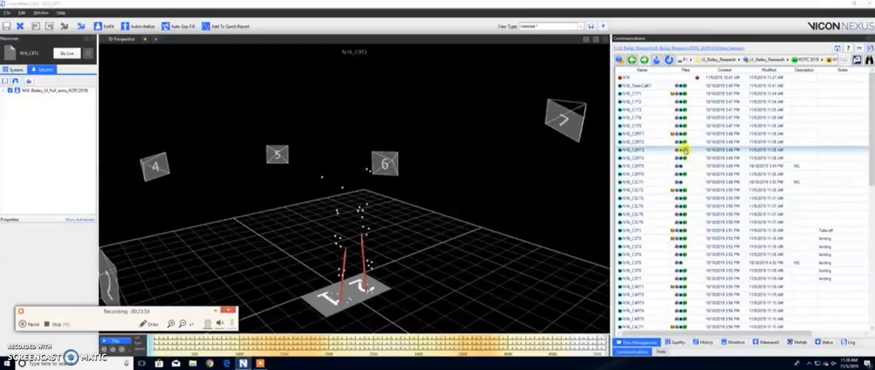
double_click(646, 158)
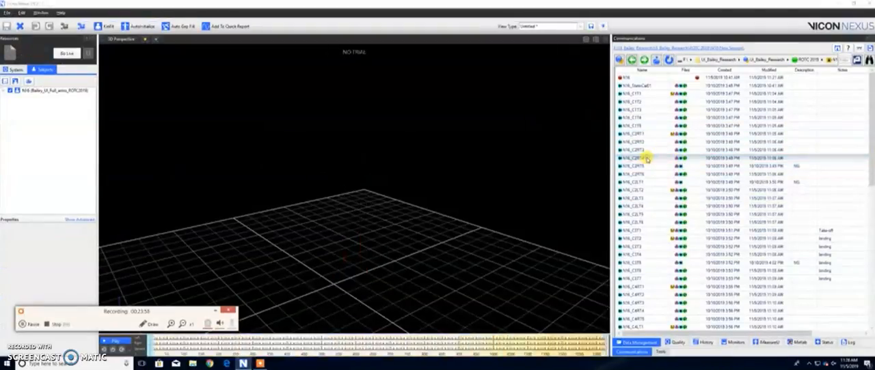